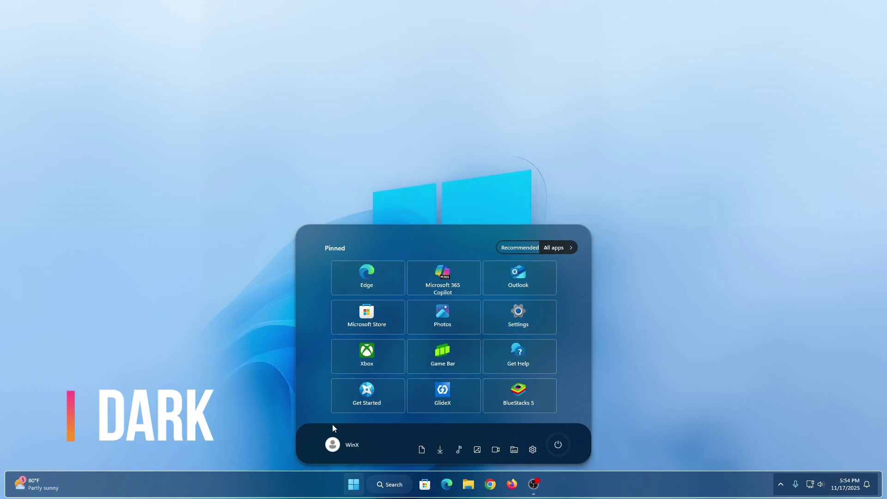
Browse the full app list in the dark Start menu, show its alphabet index, and return to the pinned apps
left_click(565, 248)
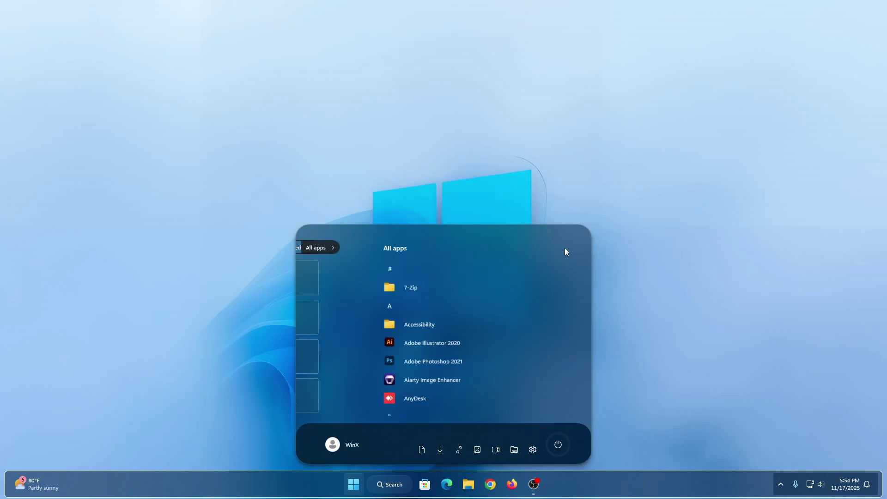
scroll(512, 301, "down", 10)
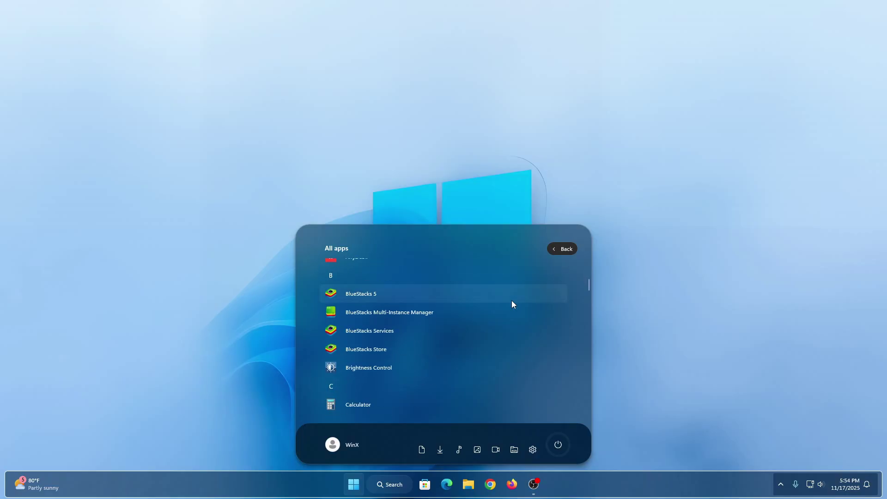
scroll(512, 304, "down", 10)
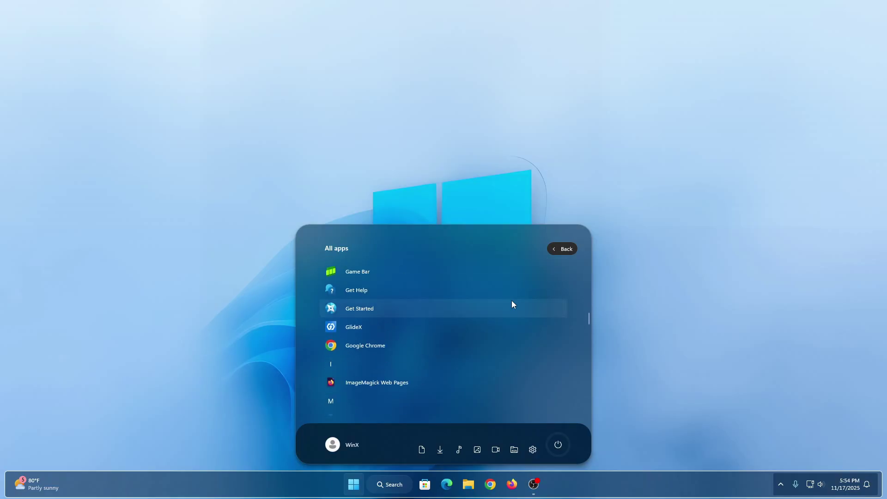
scroll(512, 301, "down", 10)
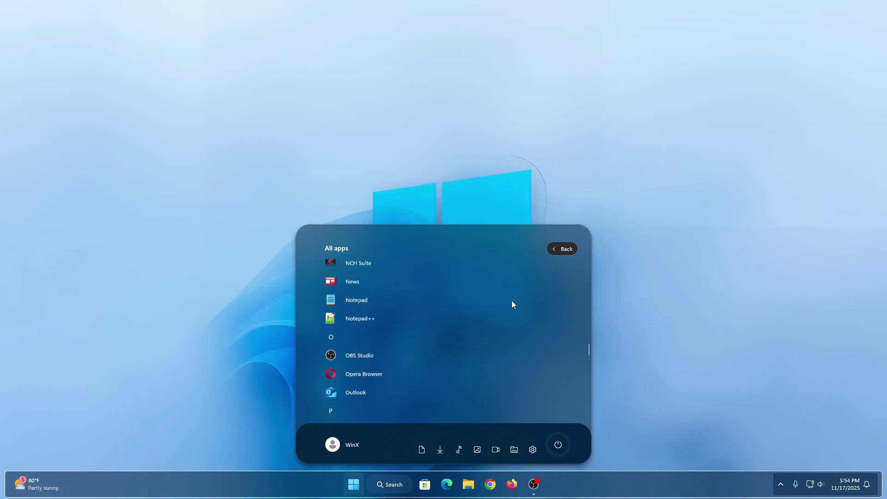
scroll(511, 304, "down", 10)
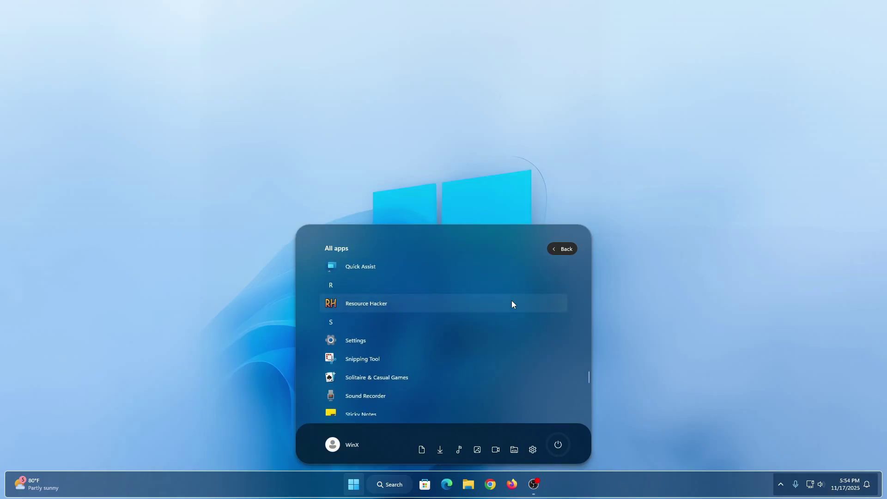
scroll(511, 304, "down", 2)
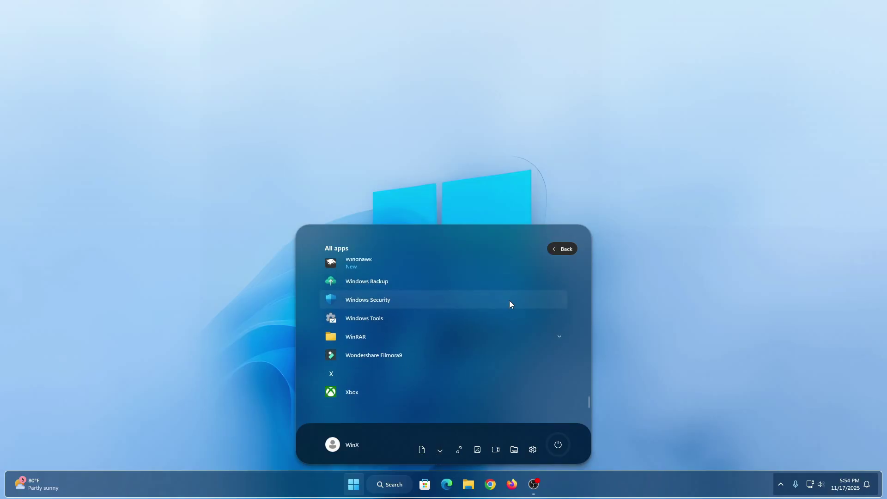
left_click(478, 372)
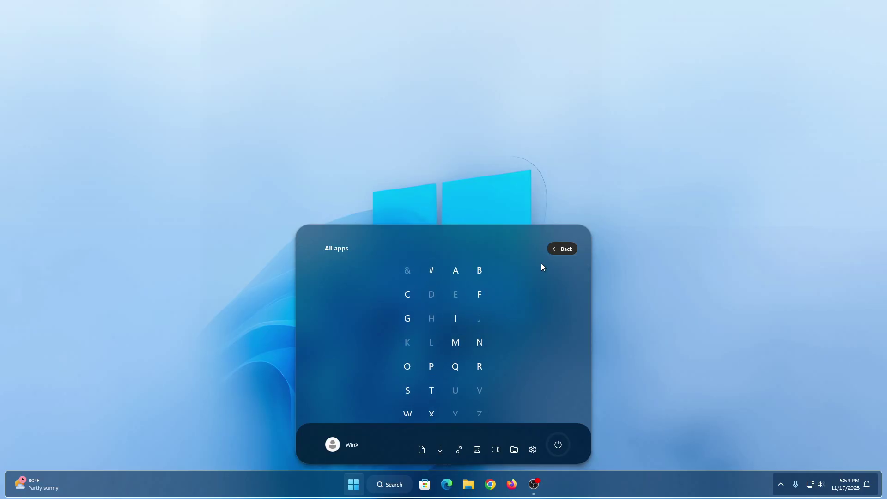
left_click(561, 249)
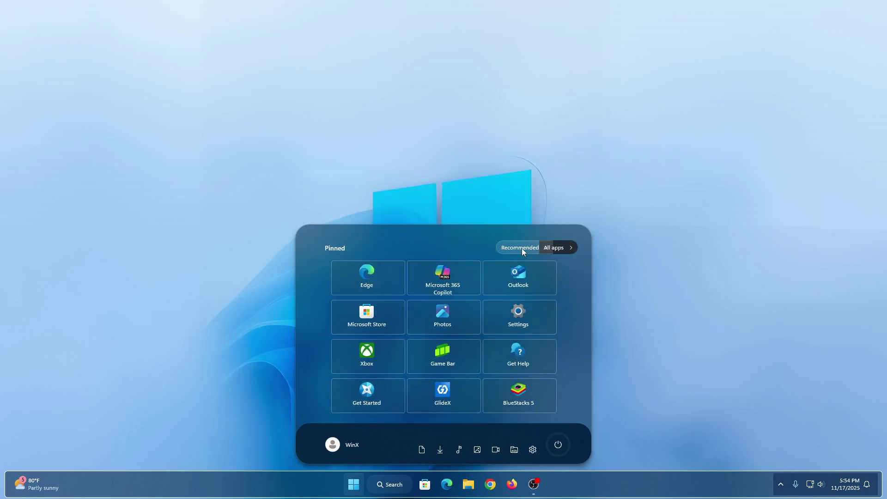
Look through the Recommended files in the dark Start menu and return to the pinned apps
left_click(524, 252)
scroll(486, 285, "down", 3)
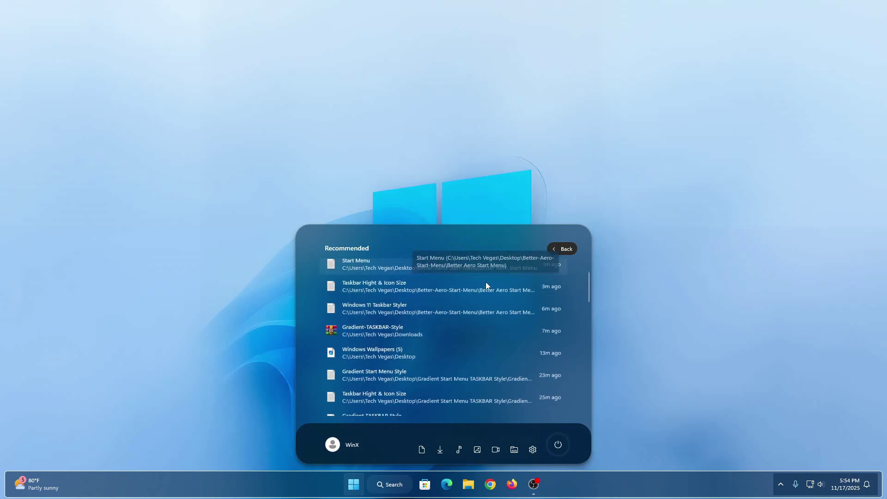
left_click(562, 249)
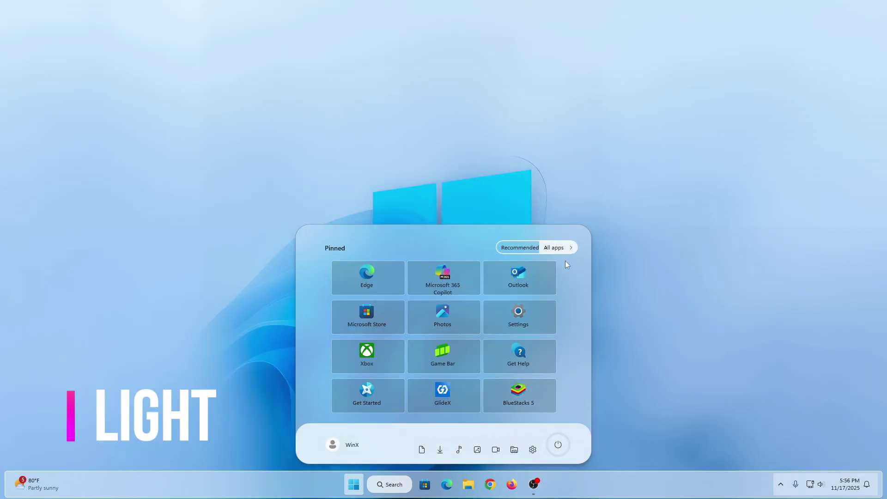
Browse the full app list in the light Start menu, show its alphabet index, and return to the pinned apps
left_click(560, 248)
scroll(499, 324, "down", 3)
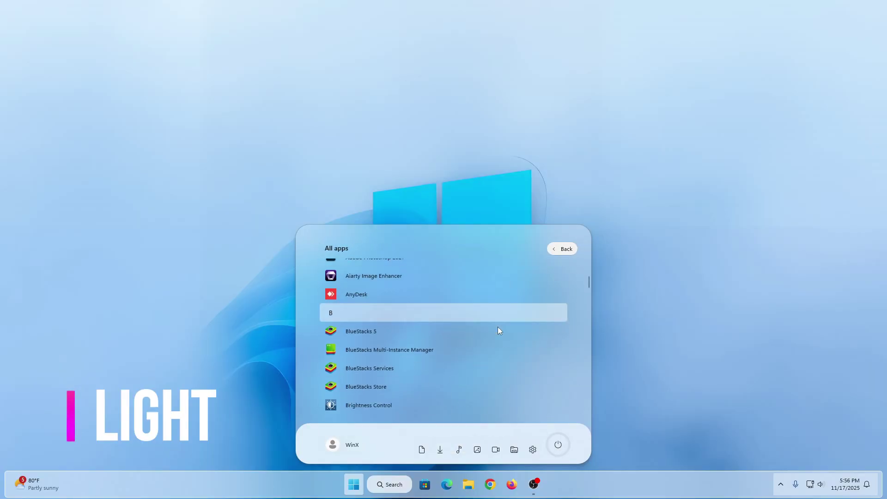
scroll(497, 326, "down", 5)
scroll(498, 326, "down", 8)
scroll(497, 327, "down", 6)
scroll(498, 330, "down", 7)
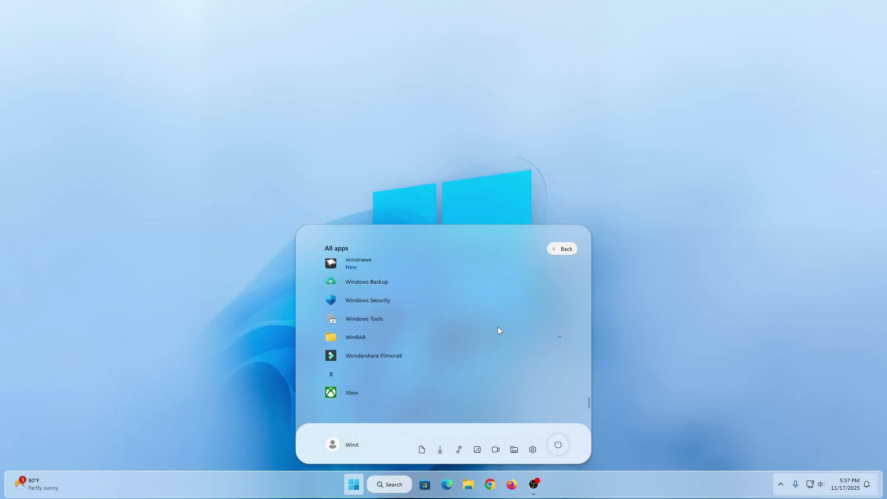
left_click(356, 375)
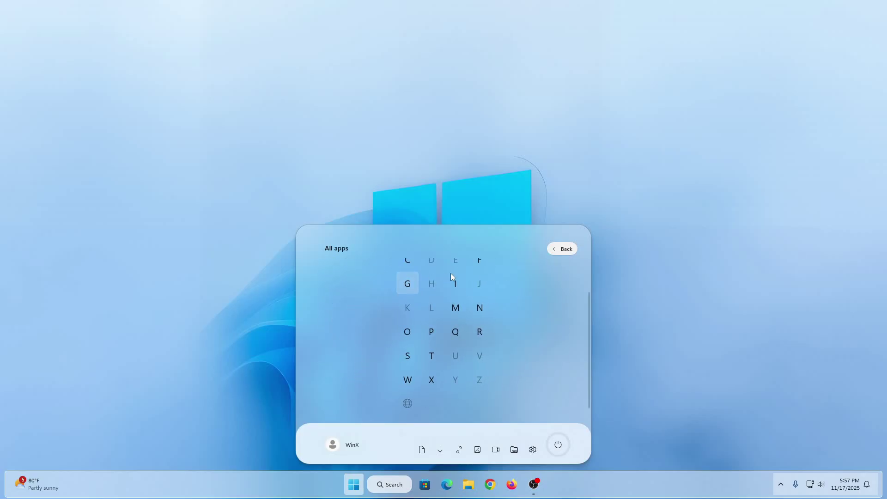
left_click(562, 249)
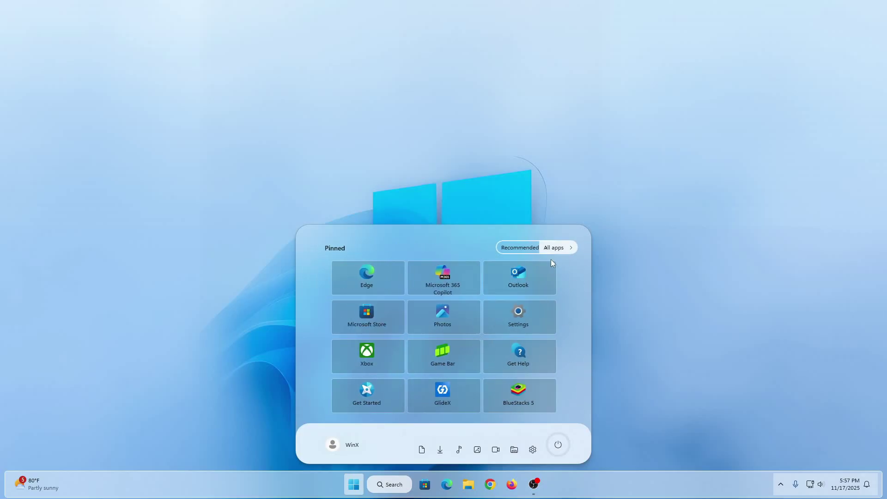
Look through the Recommended files in the light Start menu and return to the pinned apps
left_click(521, 249)
scroll(506, 281, "down", 3)
scroll(505, 282, "up", 3)
left_click(556, 248)
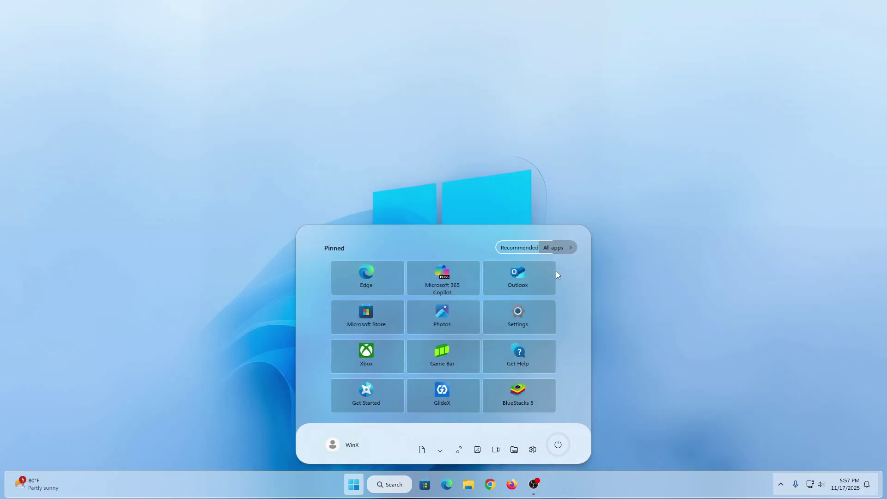
View the Start menu's power options and account options
left_click(558, 445)
left_click(535, 464)
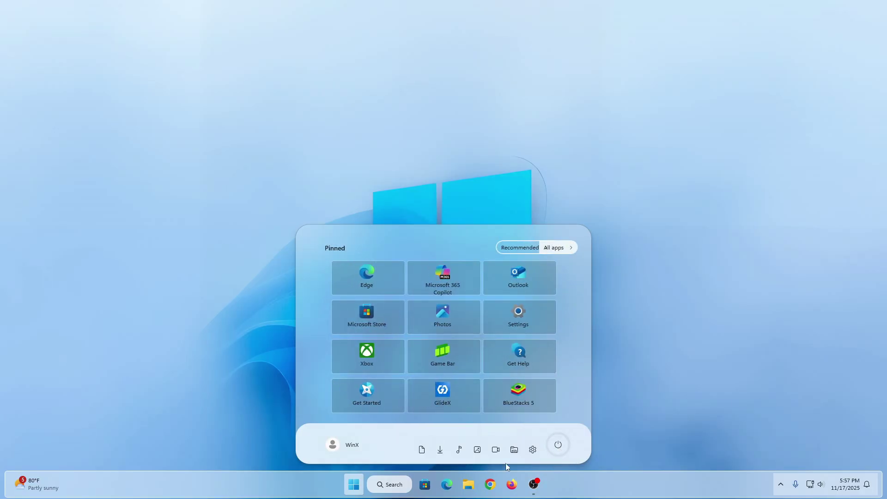
left_click(353, 445)
left_click(384, 450)
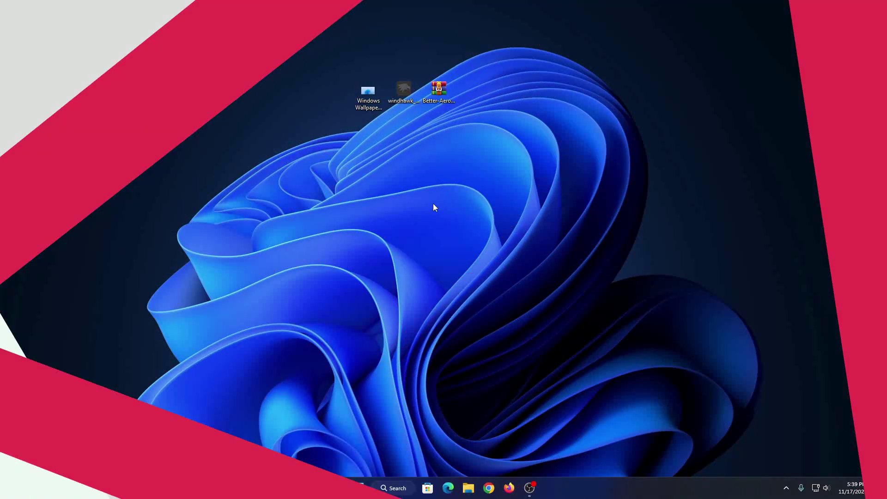
Install Windhawk from the desktop installer in English and open it once setup is complete
double_click(403, 90)
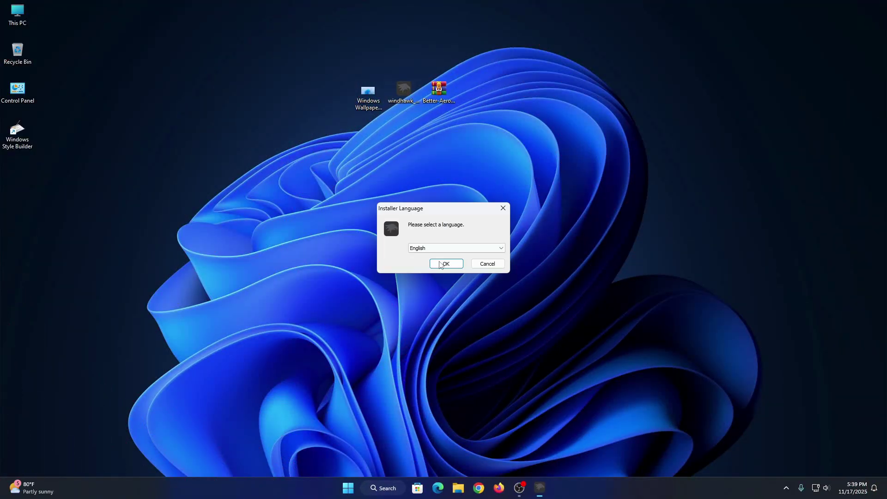
left_click(444, 263)
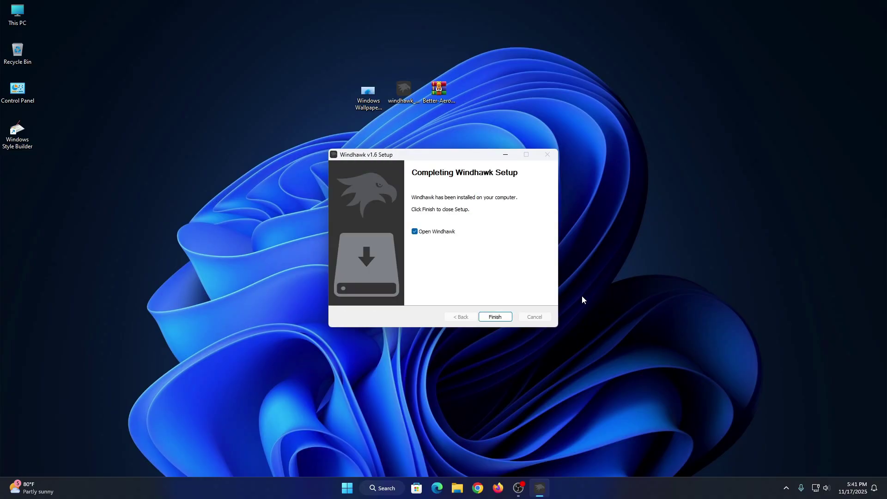
left_click(495, 317)
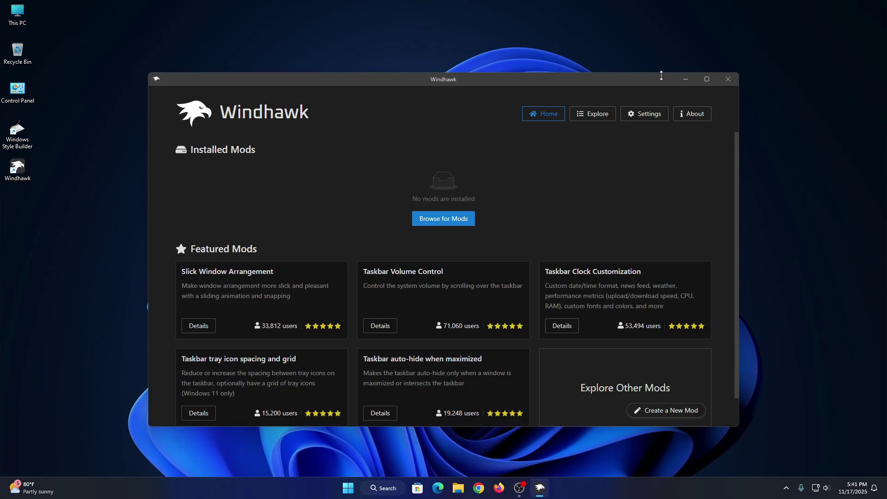
Minimize Windhawk and set the Windows Wallpapers image on the desktop as the desktop background
left_click(677, 77)
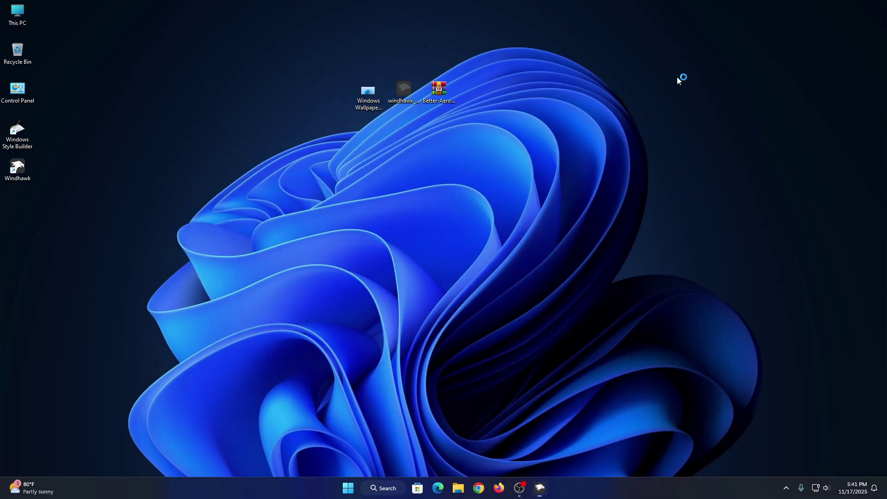
right_click(366, 100)
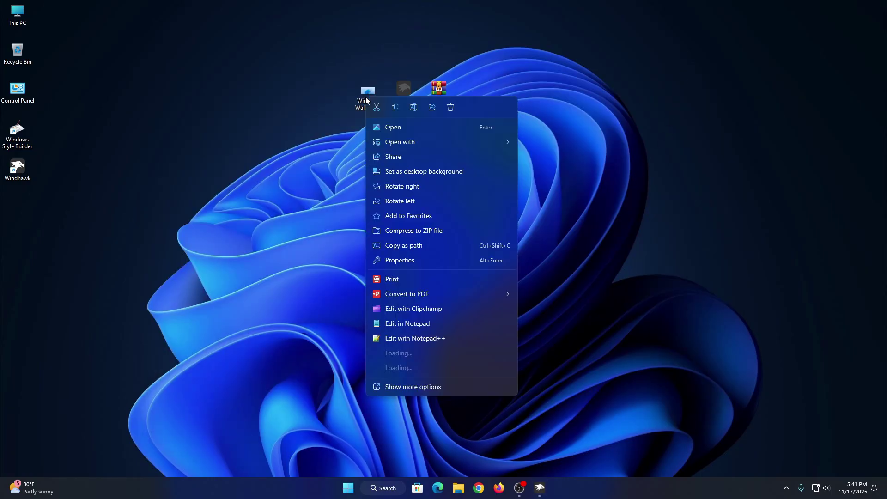
left_click(425, 176)
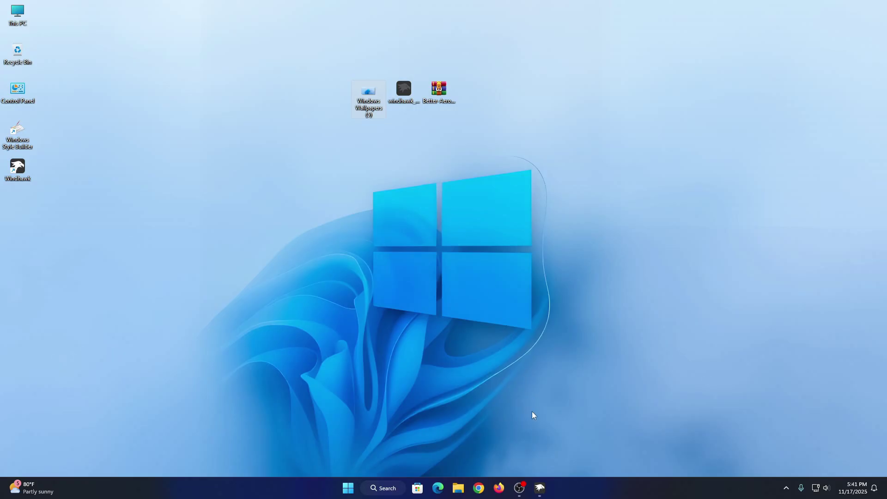
Switch back to Windhawk and search the available mods for "taskbar style"
left_click(538, 483)
left_click(591, 121)
left_click(378, 150)
type("taskbar style")
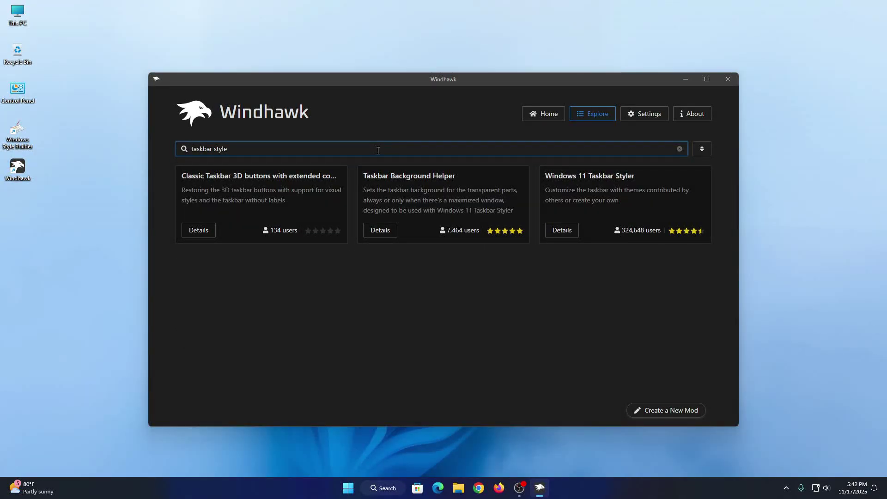
Install the Windows 11 Taskbar Styler mod, accepting the risk notice
left_click(561, 233)
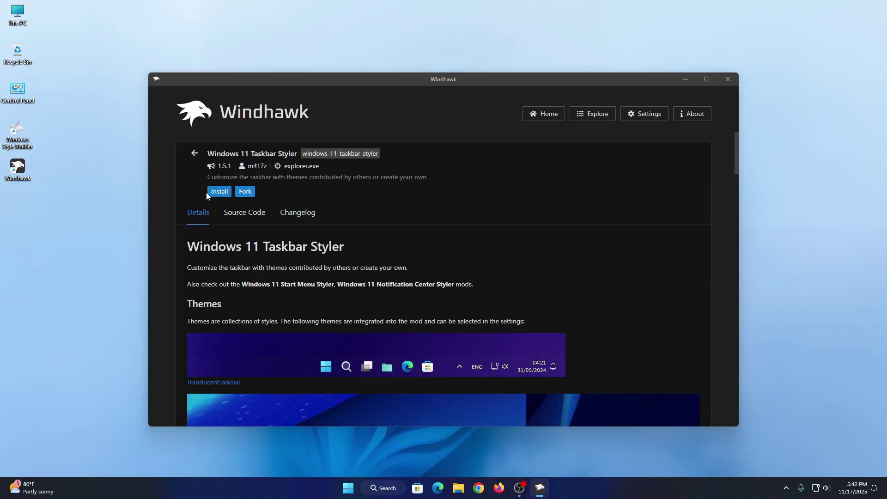
left_click(220, 192)
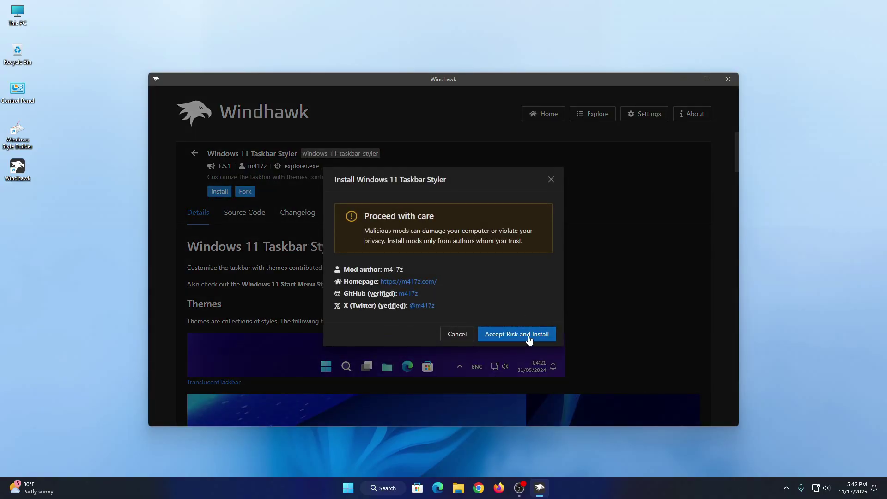
left_click(529, 332)
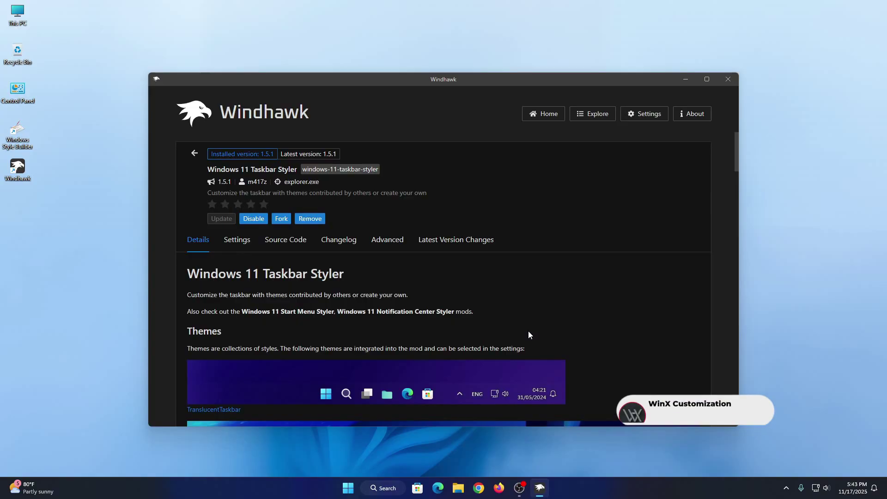
Open the advanced options of the Windows 11 Taskbar Styler mod and minimize Windhawk
left_click(387, 239)
scroll(603, 311, "down", 2)
left_click(687, 80)
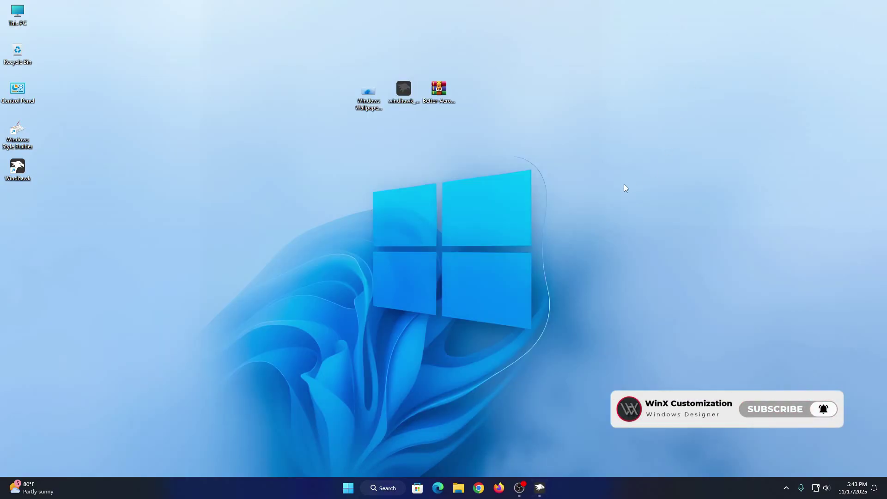
Extract the Better-Aero-Start-Menu archive onto the desktop
right_click(436, 92)
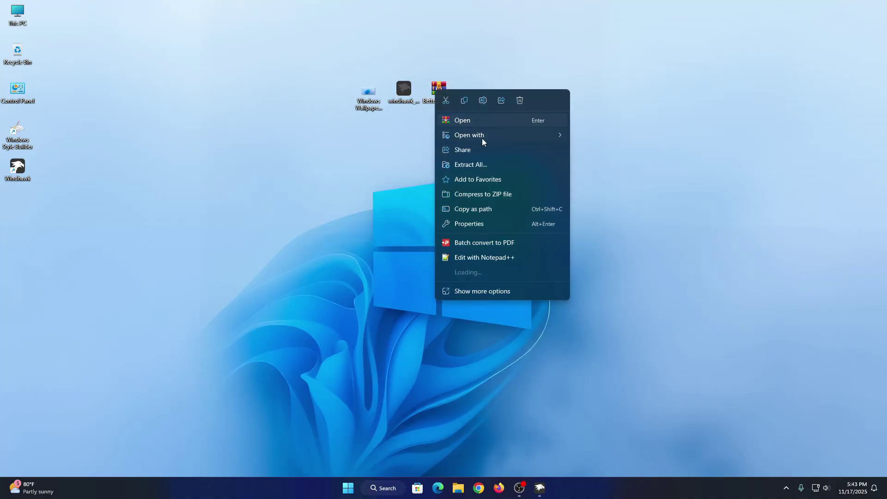
mouse_move(485, 273)
left_click(596, 291)
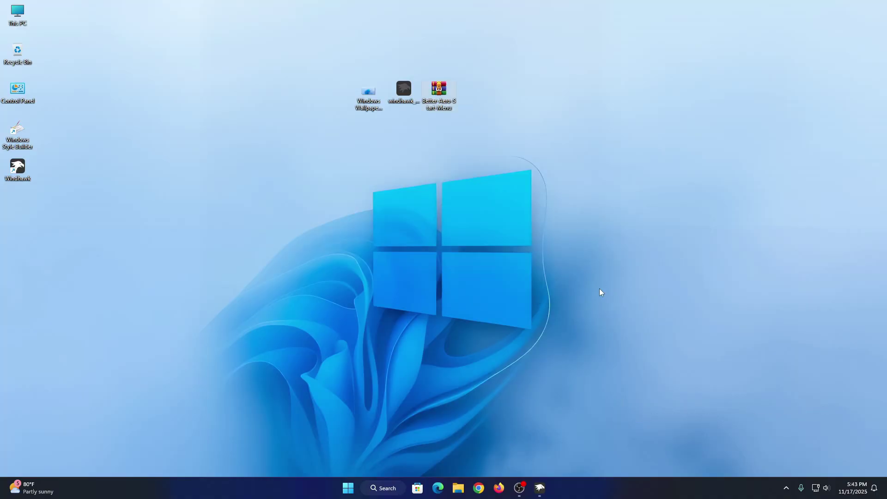
left_click(481, 348)
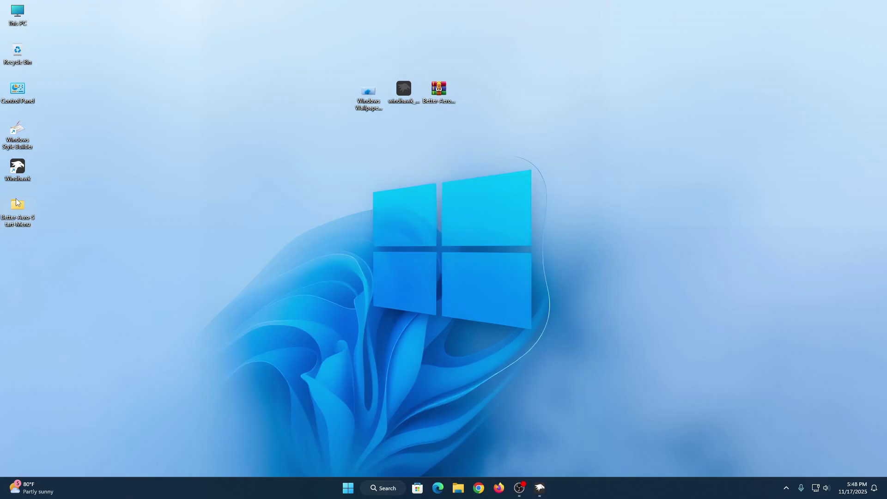
Open the extracted Better-Aero-Start-Menu folder and its Better Aero Start Menu subfolder
right_click(16, 203)
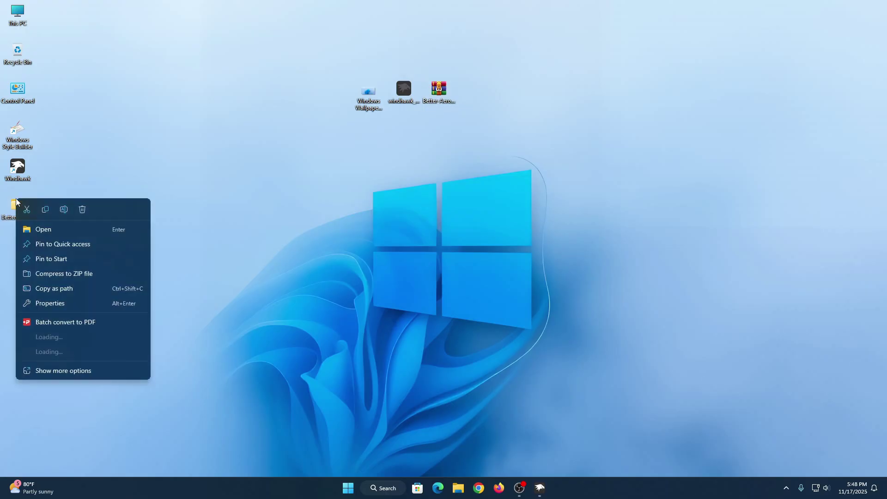
left_click(35, 229)
left_click(225, 146)
right_click(226, 146)
left_click(248, 178)
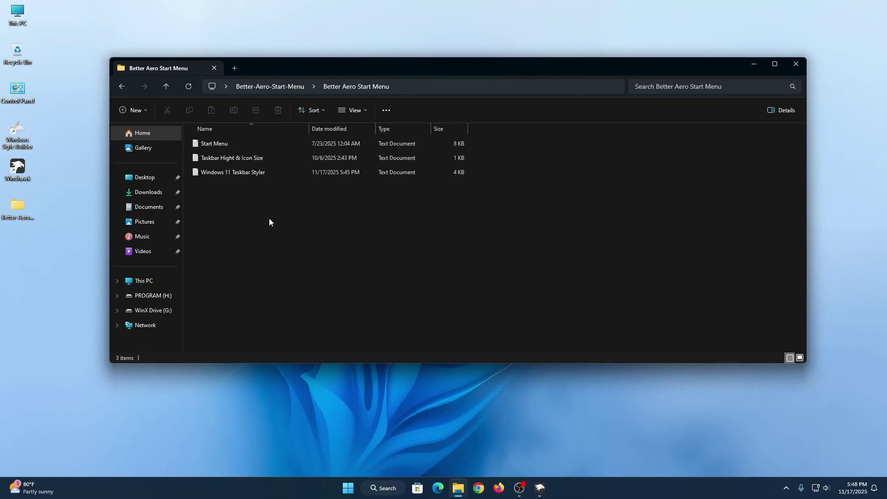
Open the Windows 11 Taskbar Styler text file in Notepad
left_click(228, 172)
right_click(229, 172)
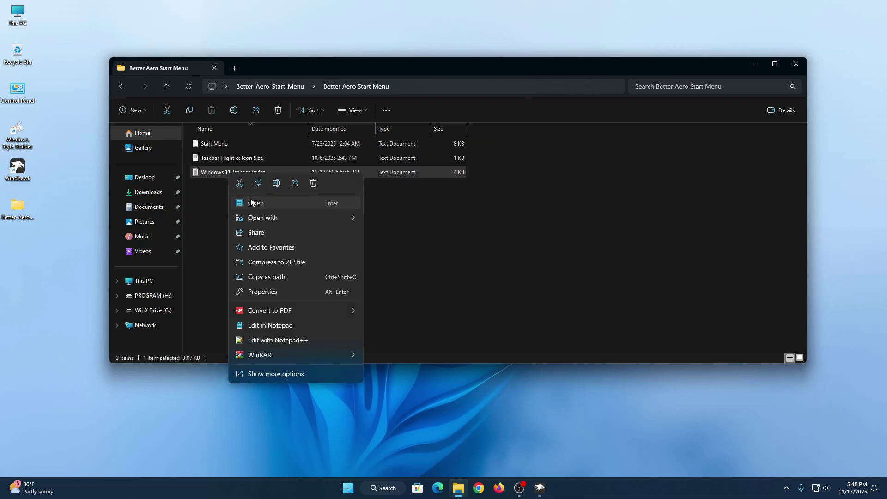
left_click(250, 198)
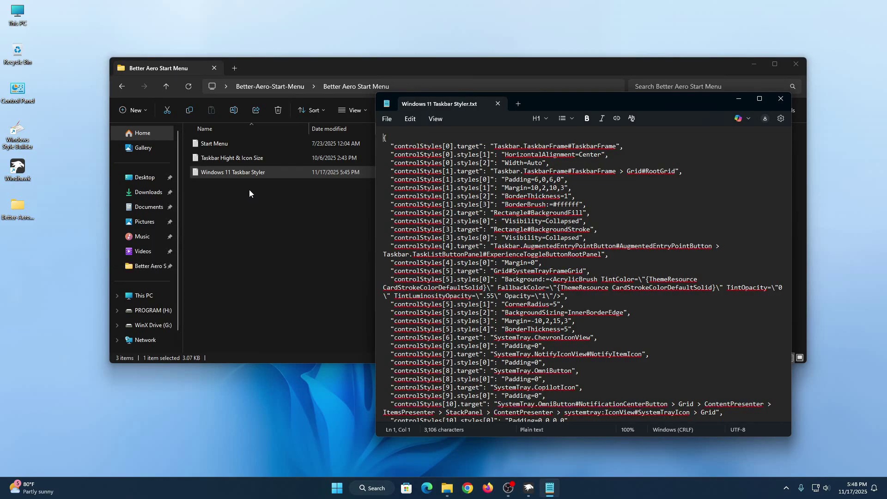
Copy the entire contents of the Windows 11 Taskbar Styler text file, then close Notepad and minimize the folder window
key("ctrl+a")
right_click(419, 206)
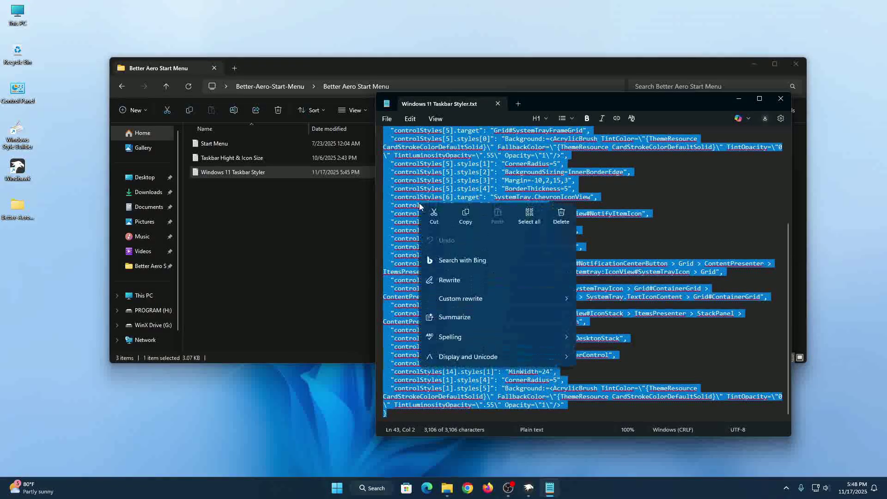
left_click(466, 217)
left_click(779, 99)
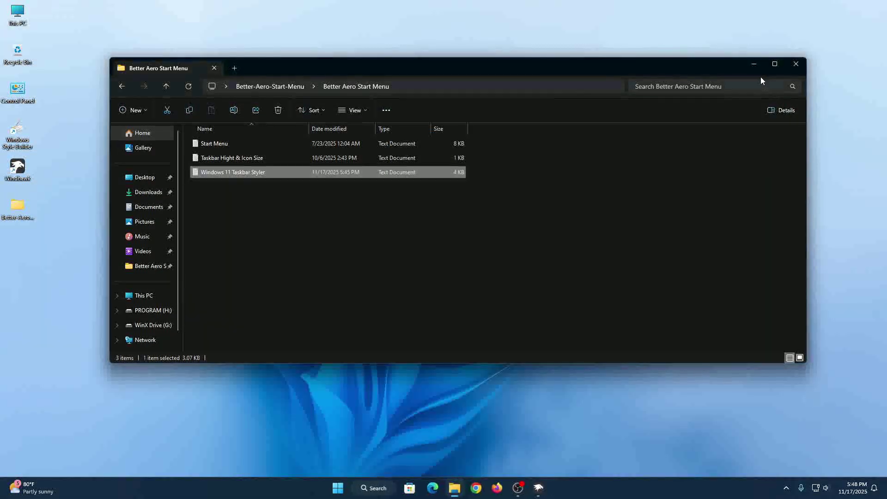
left_click(754, 64)
Switch to Windhawk, replace the Windows 11 Taskbar Styler mod settings with the copied text, and save them
left_click(540, 488)
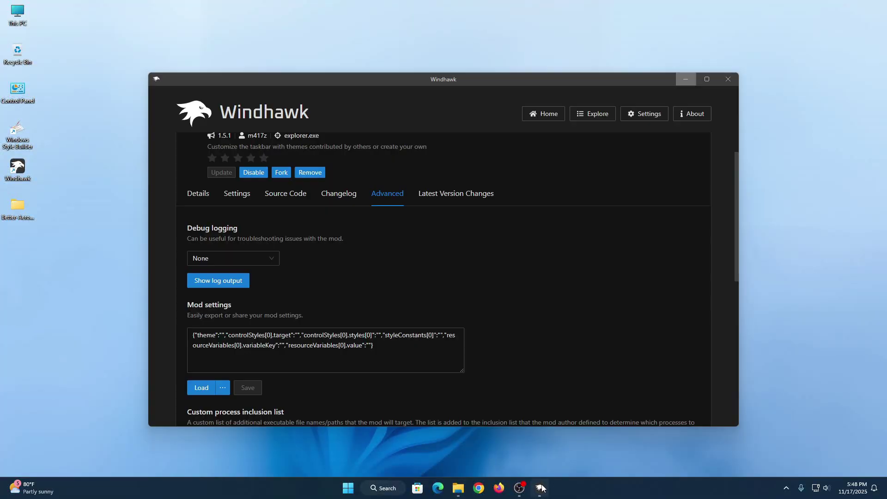
left_click(401, 352)
key("ctrl+a")
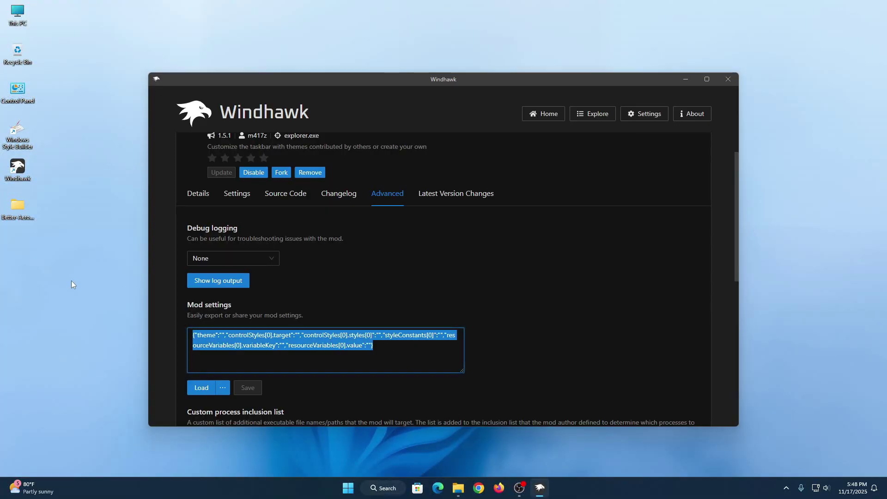
key("ctrl+v")
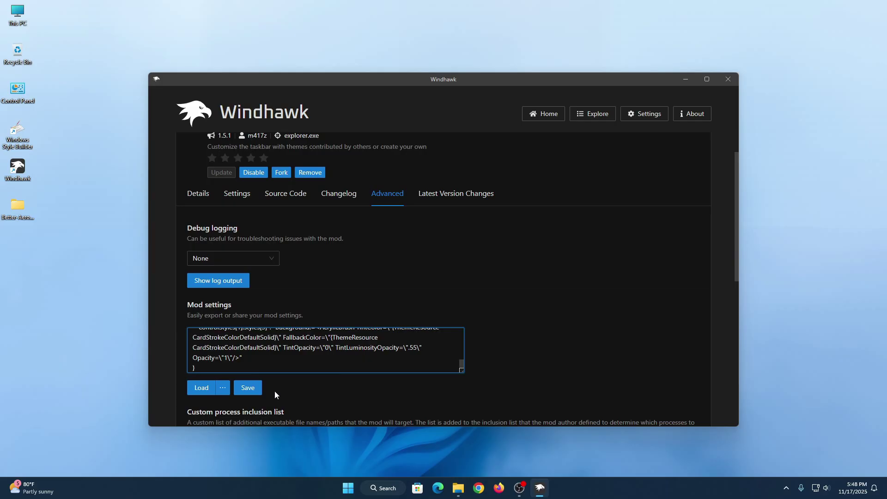
left_click(252, 392)
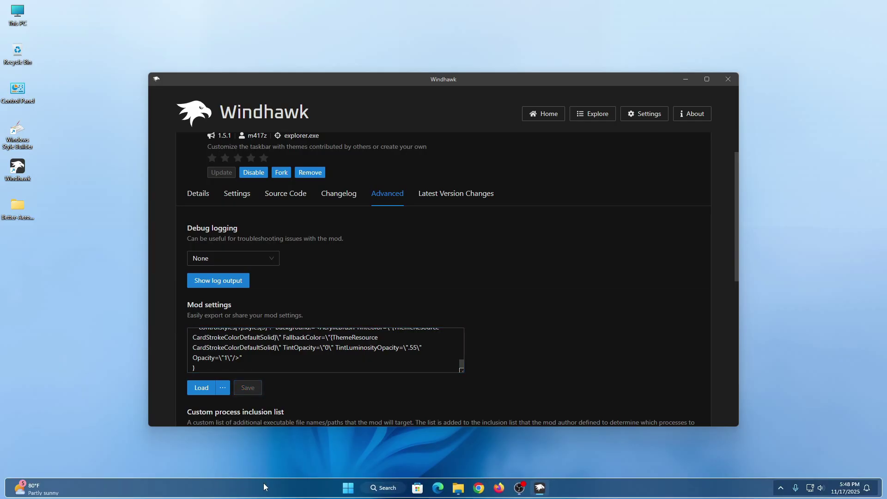
Return to the mod list and search for "taskbar size"
scroll(527, 281, "up", 1)
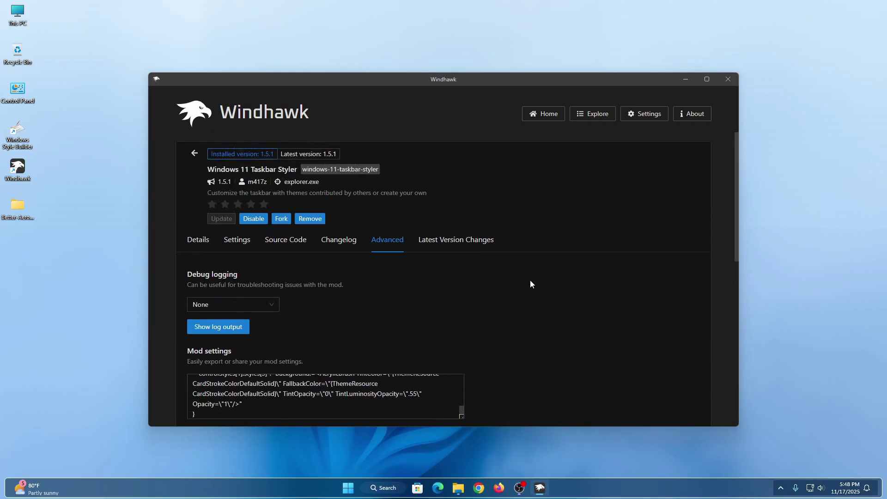
left_click(195, 155)
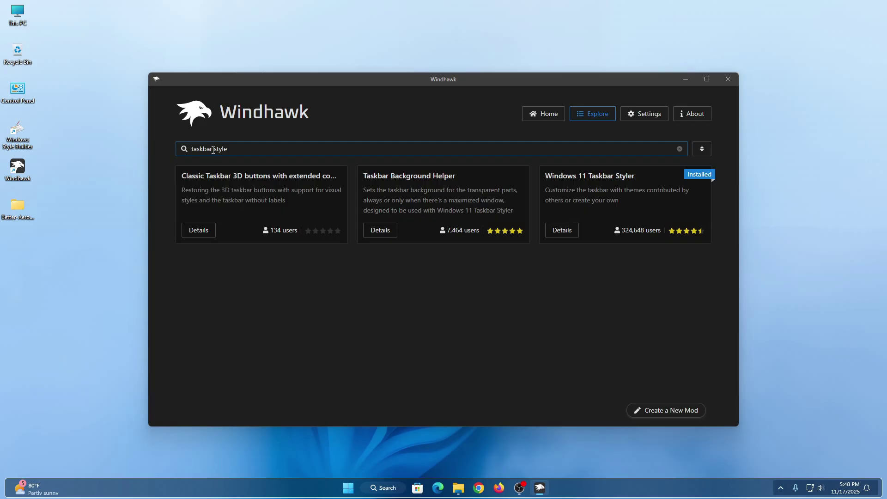
key("BackSpace")
type("size")
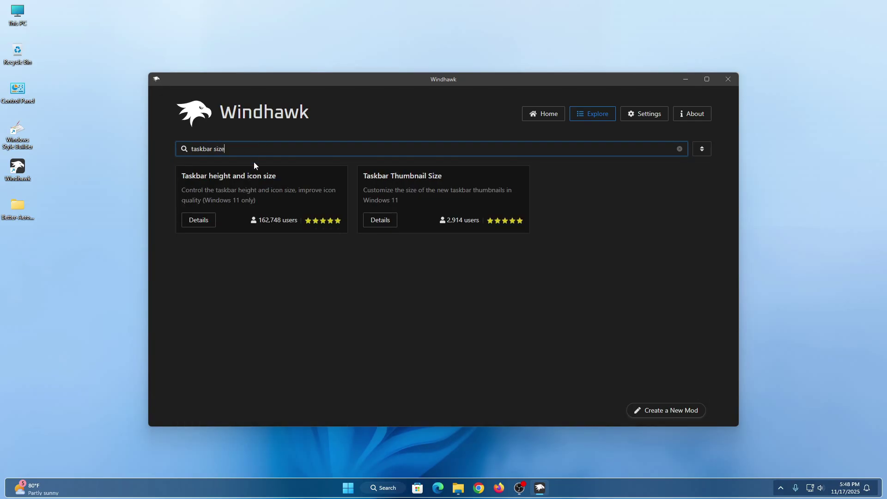
Install the Taskbar height and icon size mod, accepting the risk, and open its advanced options
left_click(199, 220)
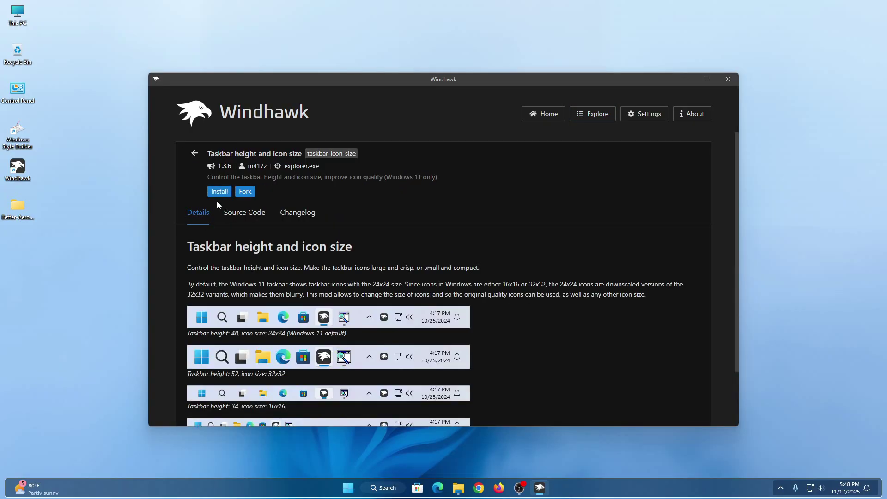
left_click(217, 193)
left_click(513, 333)
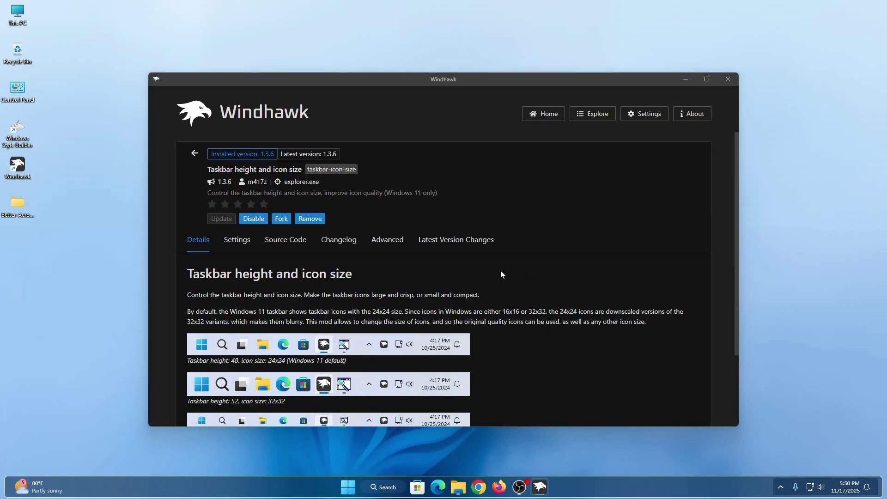
left_click(388, 240)
scroll(667, 317, "down", 2)
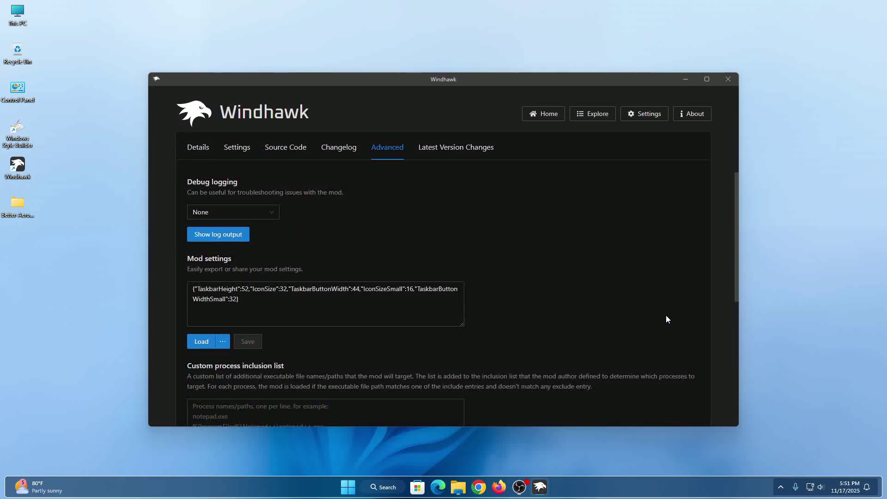
Switch to the Better Aero Start Menu folder and open the Taskbar Hight & Icon Size text file in Notepad
left_click(455, 488)
left_click(250, 161)
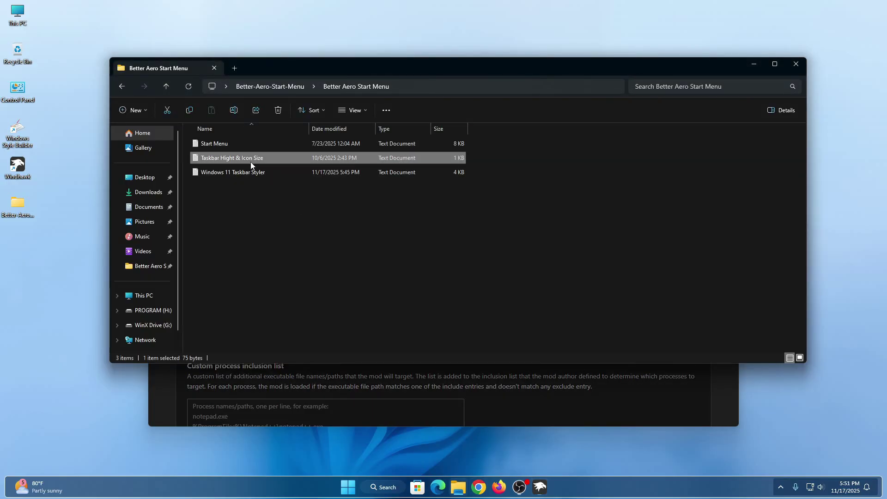
right_click(251, 159)
left_click(278, 191)
Copy all text from the Taskbar Hight & Icon Size file, then close Notepad and minimize the folder window
key("ctrl+a")
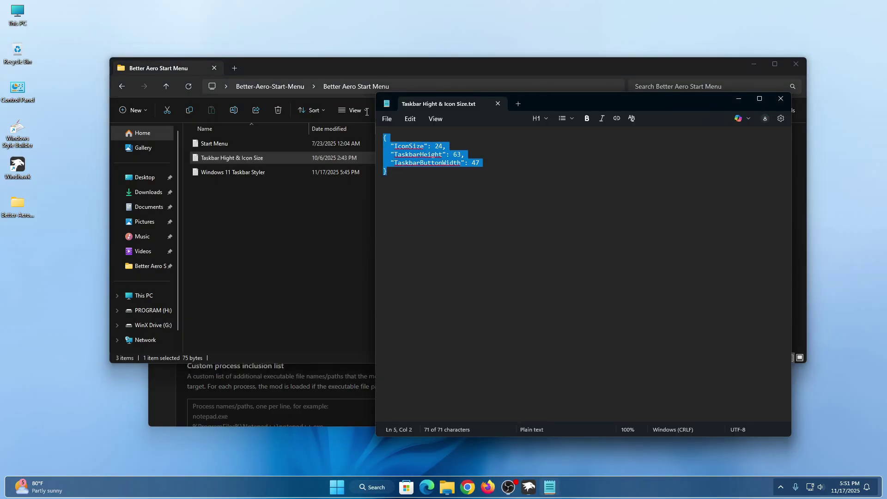
right_click(420, 156)
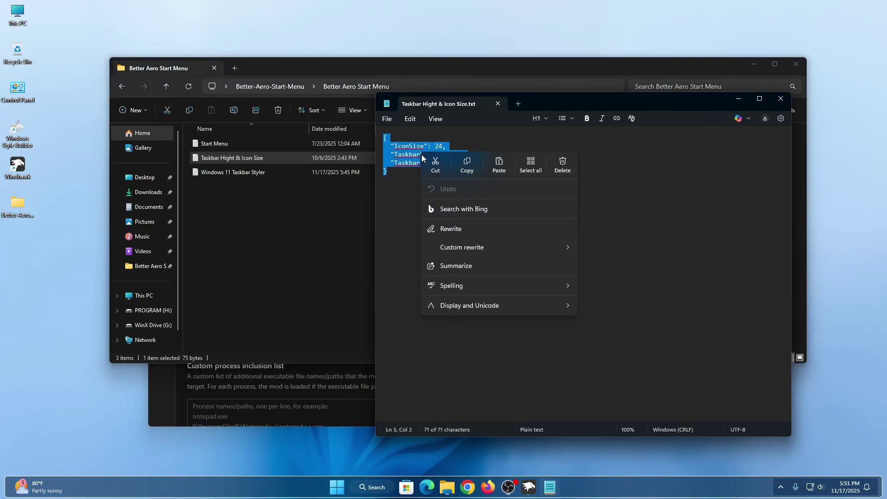
left_click(467, 167)
left_click(780, 99)
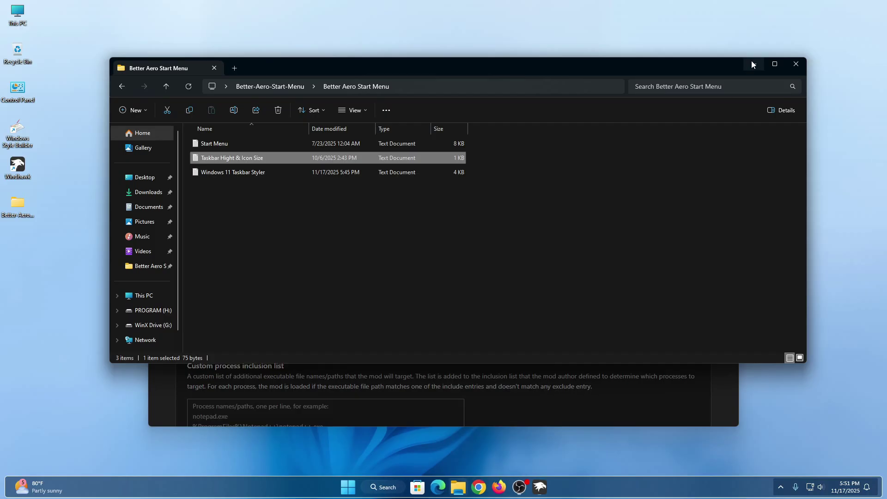
left_click(753, 64)
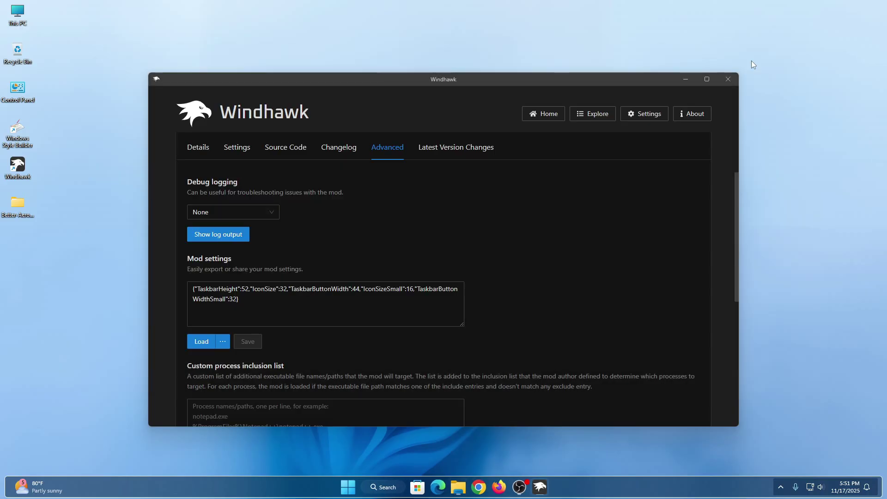
Replace the taskbar size mod settings with the copied IconSize 24, TaskbarHeight 63 and TaskbarButtonWidth 47 values and save
left_click(287, 304)
key("ctrl+a")
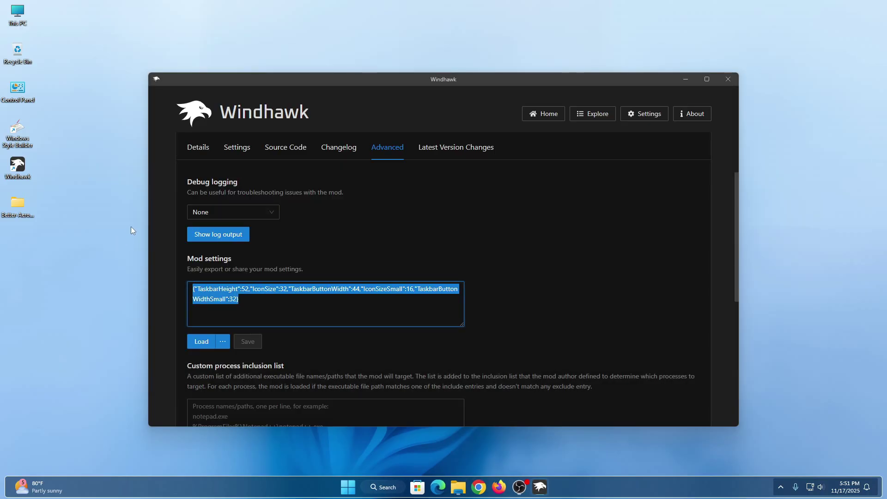
key("ctrl+v")
left_click(249, 341)
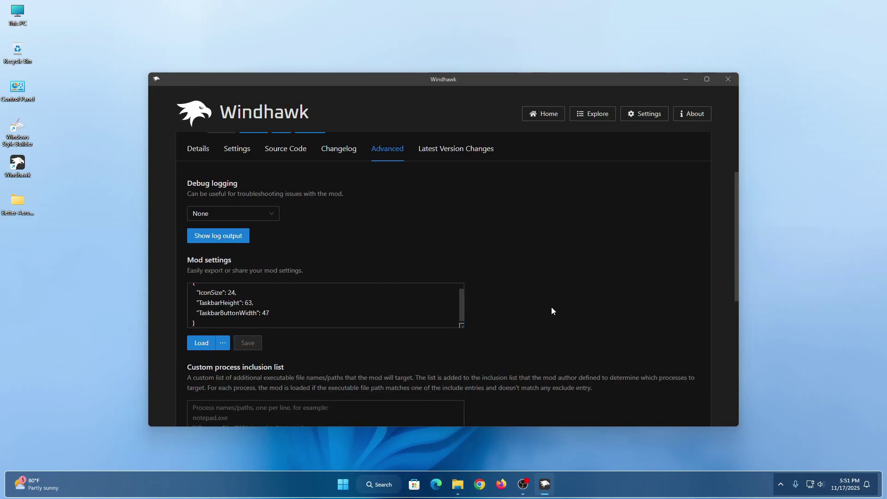
Go back to the mod list and search for "Start menu"
scroll(595, 215, "up", 2)
left_click(191, 152)
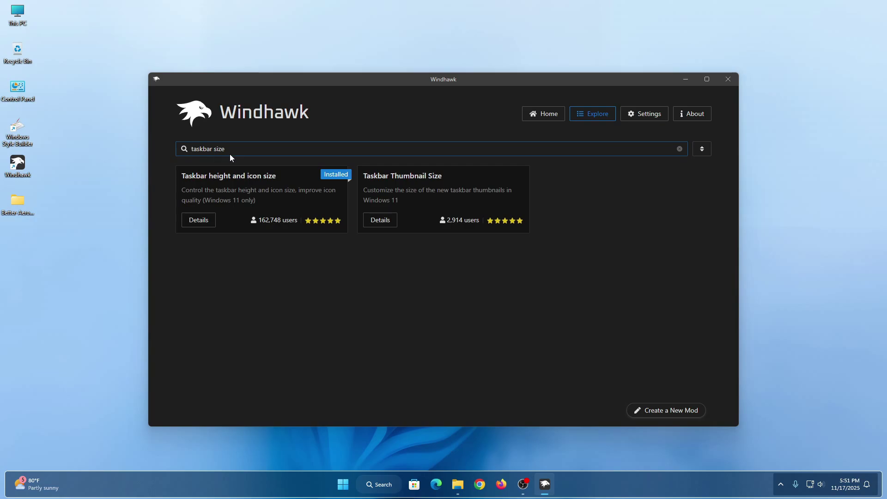
left_click_drag(225, 150, 141, 136)
type("Sta")
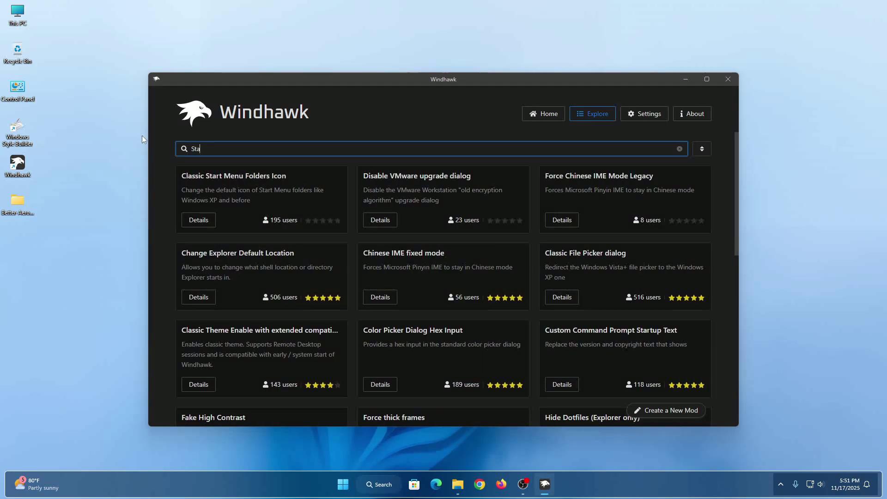
type("rt menu")
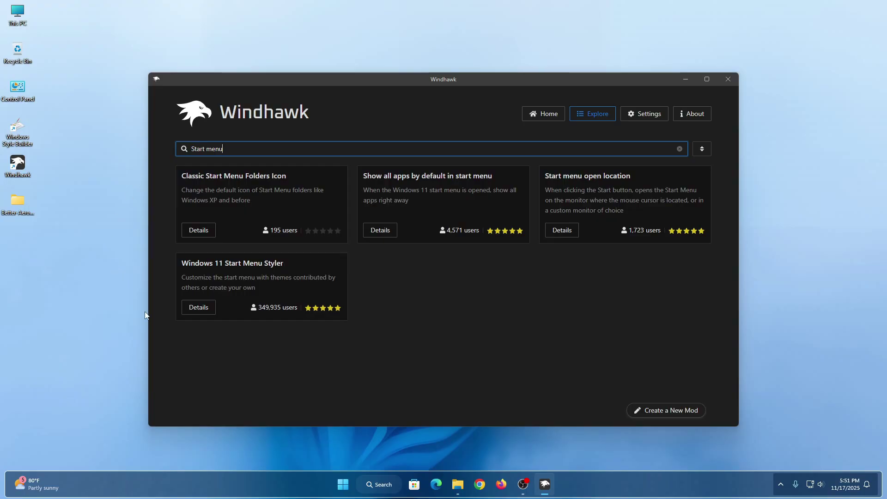
Install the Windows 11 Start Menu Styler mod, accepting the risk, and open its advanced options
left_click(200, 308)
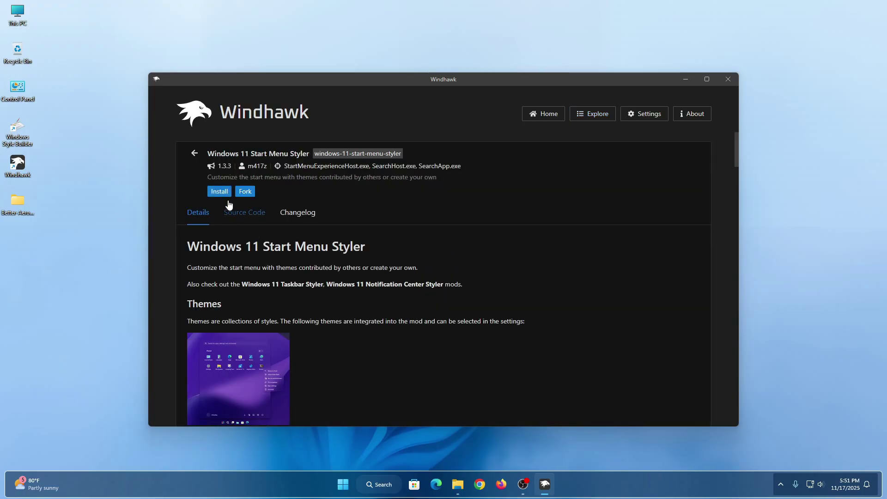
left_click(221, 193)
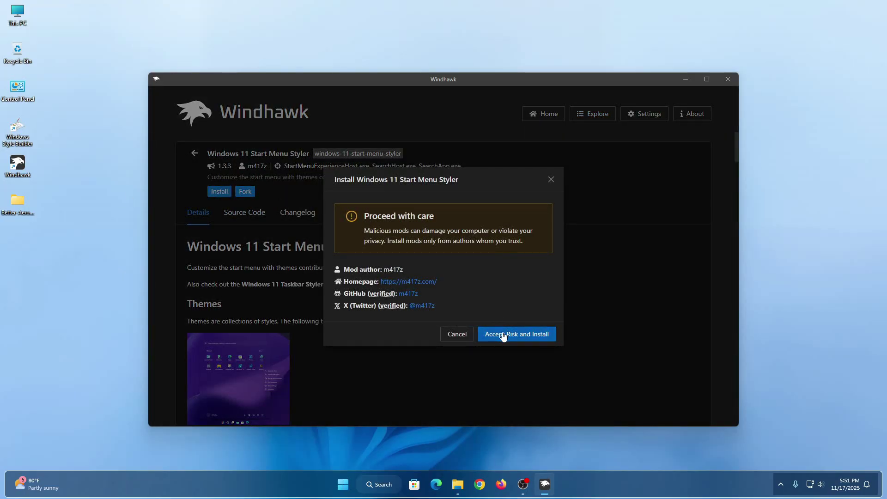
left_click(504, 336)
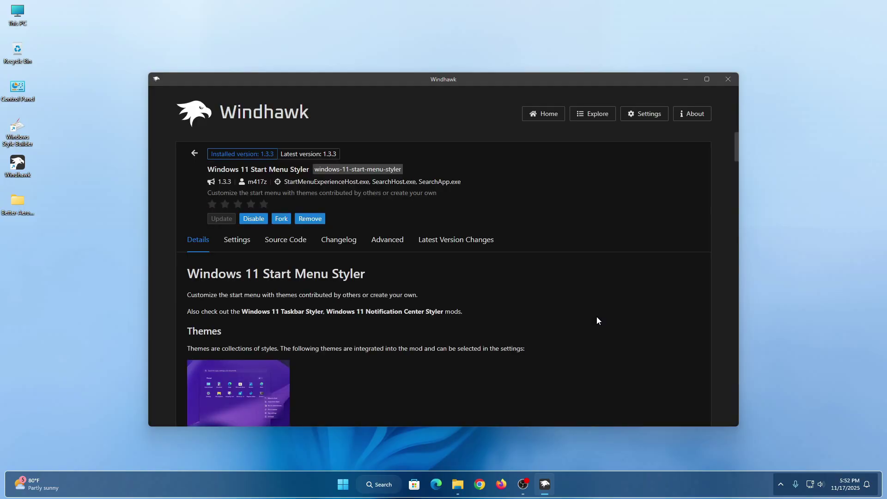
left_click(388, 240)
scroll(578, 334, "down", 3)
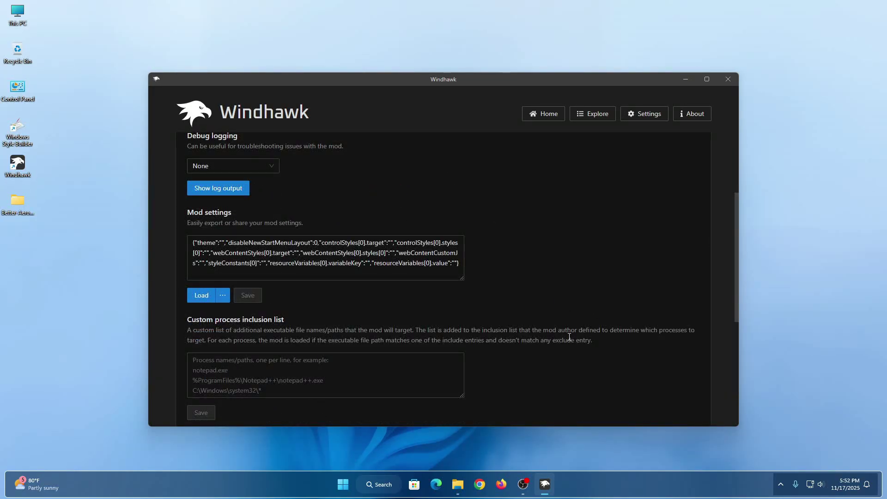
Switch to the Better Aero Start Menu folder and open the Start Menu text file in Notepad
left_click(459, 484)
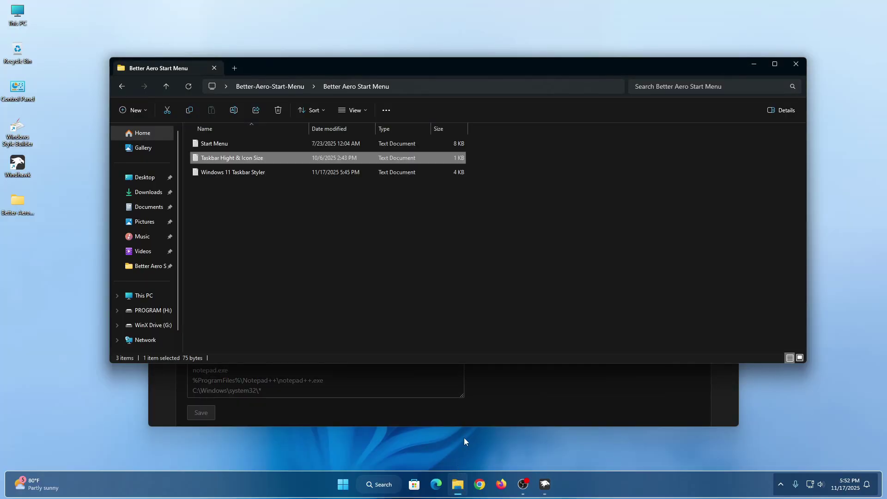
right_click(228, 142)
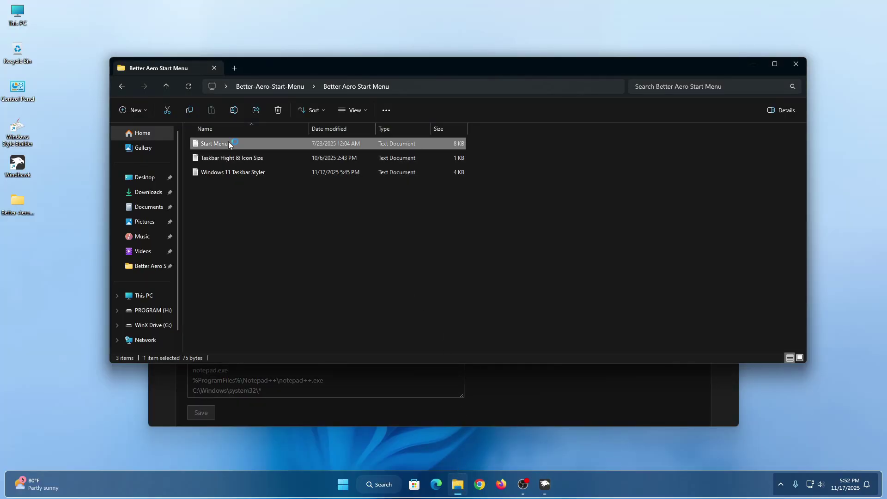
left_click(256, 172)
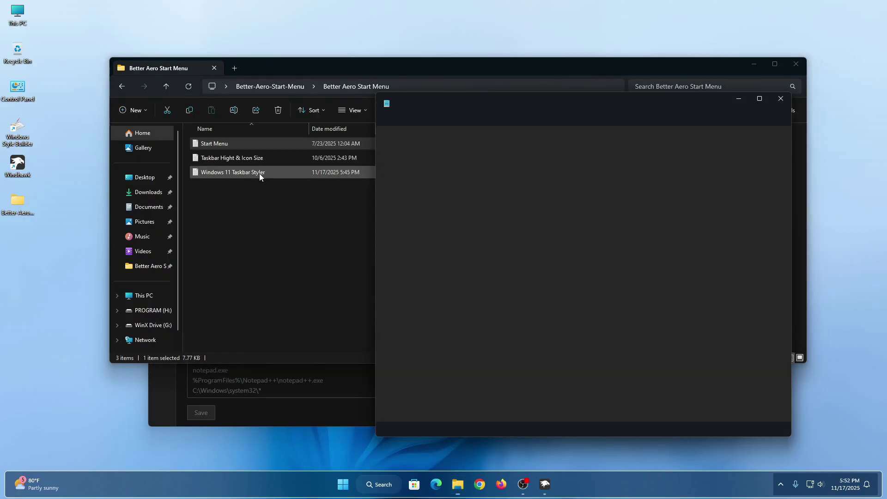
Copy the entire contents of the Start Menu text file, then close Notepad and the folder window
right_click(445, 204)
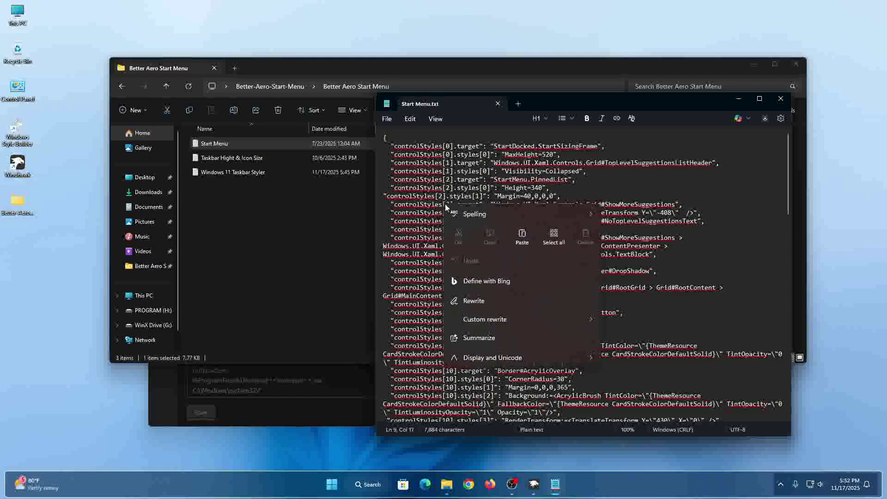
left_click(546, 240)
right_click(475, 208)
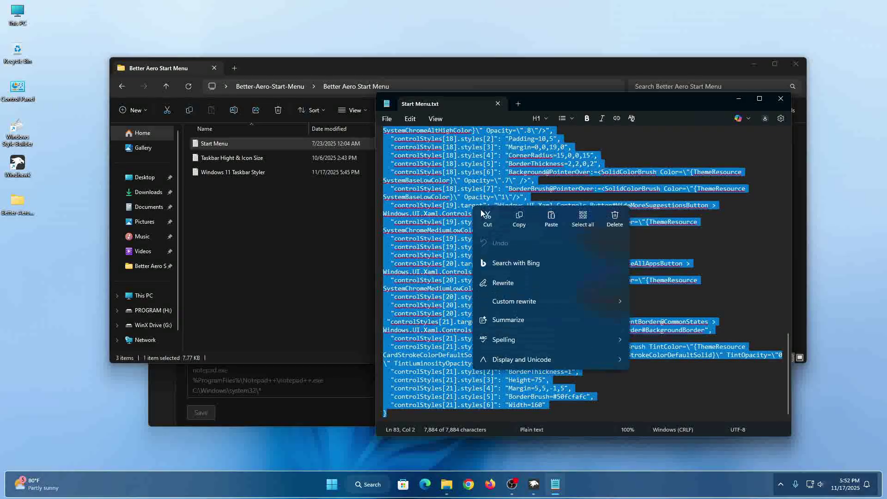
left_click(513, 218)
left_click(780, 99)
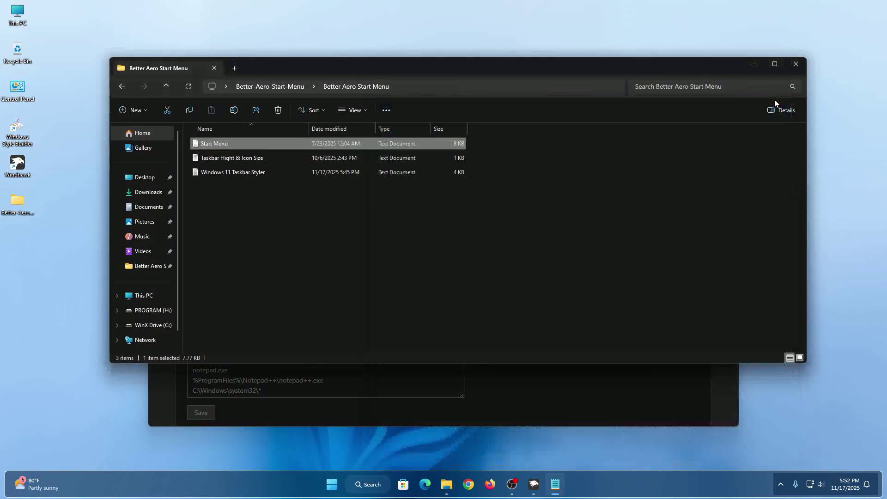
left_click(799, 66)
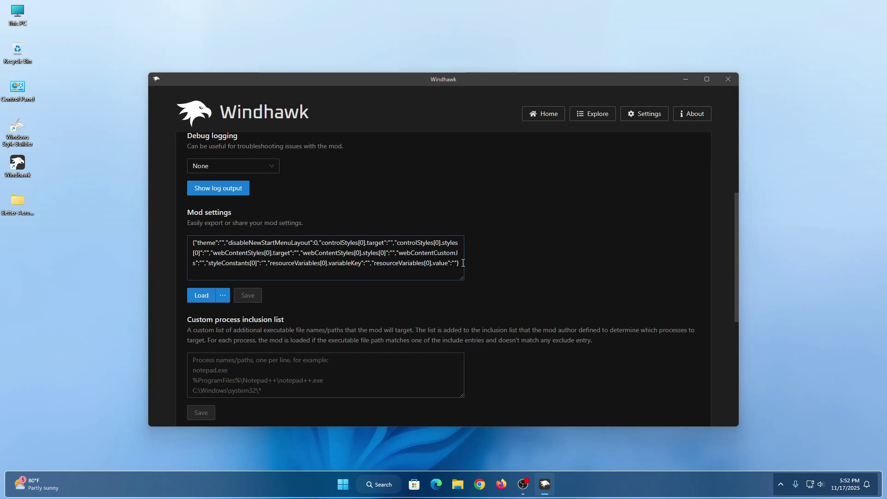
Replace the Windows 11 Start Menu Styler mod settings with the copied text and save them
key("ctrl+a")
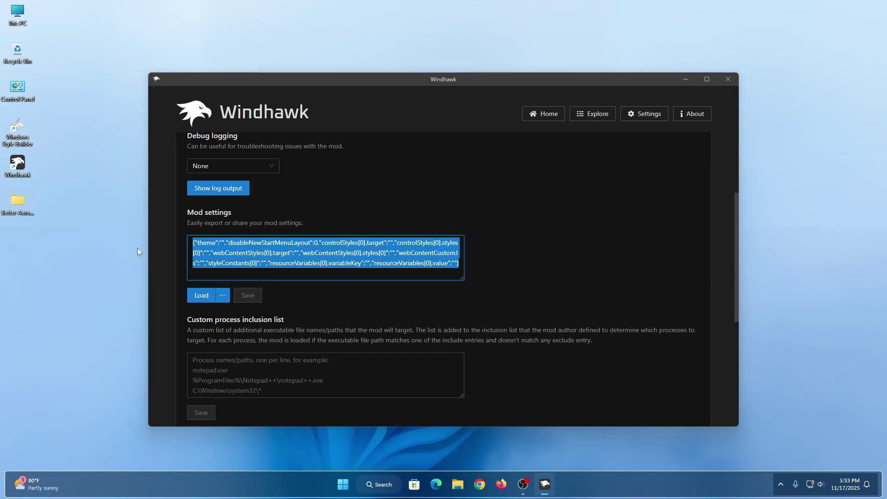
key("ctrl+v")
left_click(239, 295)
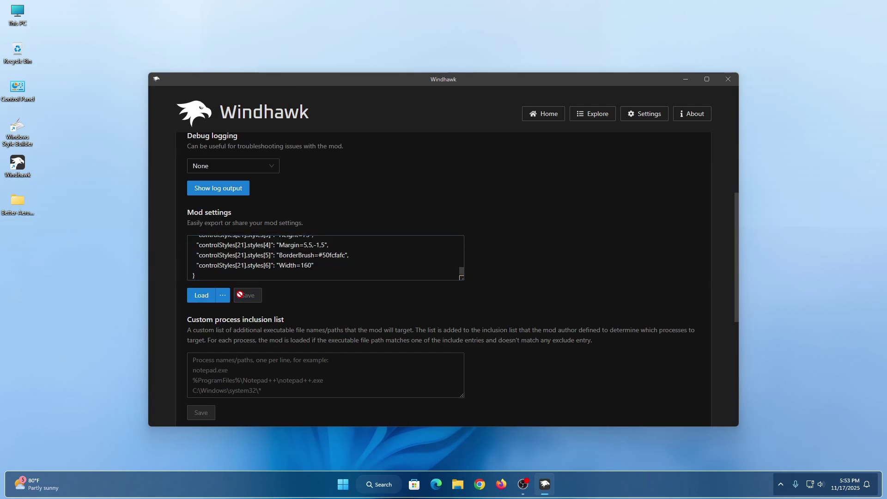
Close the Windhawk window and hide the desktop icons
left_click(727, 79)
right_click(505, 131)
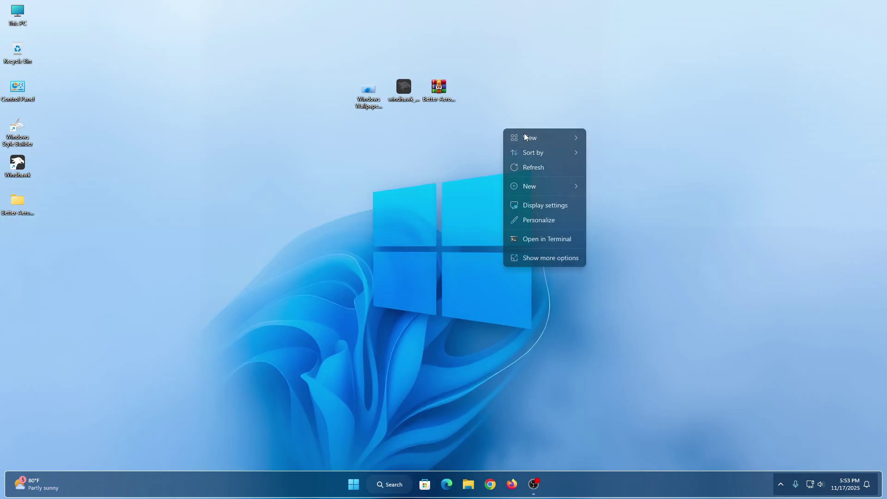
mouse_move(530, 137)
left_click(618, 216)
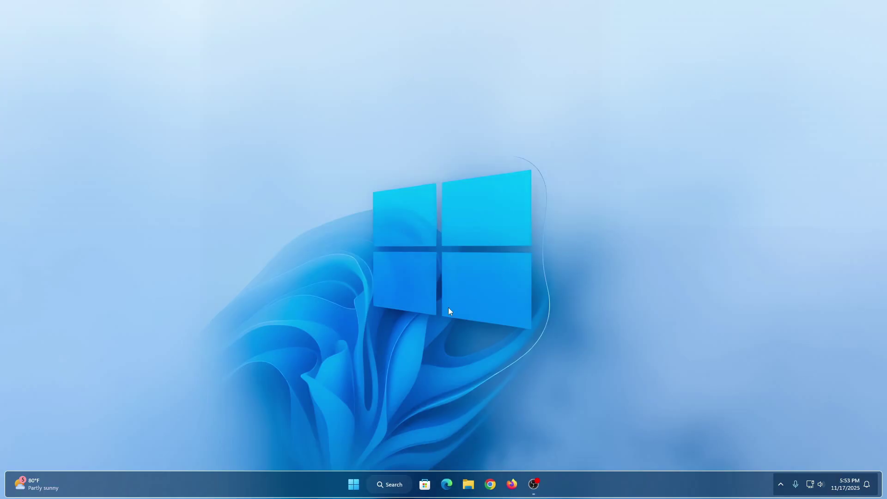
Open the restyled Start menu and go from it to the Start personalization settings
left_click(356, 482)
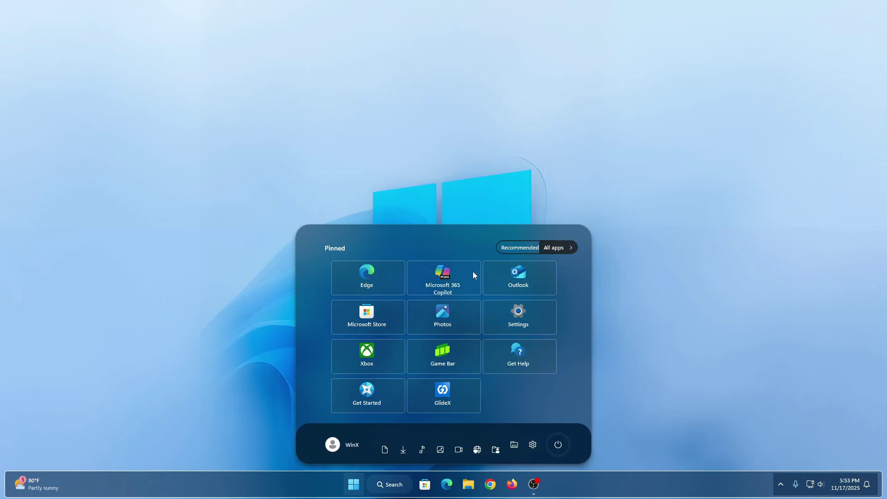
right_click(452, 436)
right_click(438, 433)
left_click(464, 441)
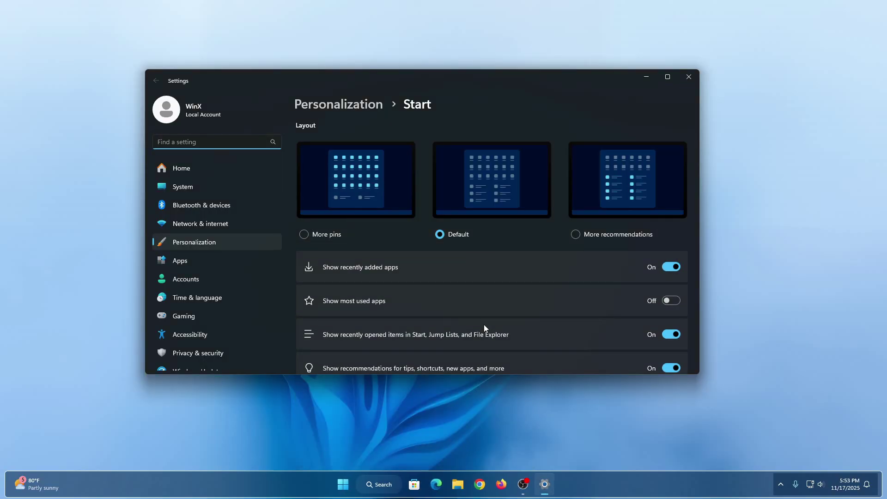
Turn off the Network and Personal folder shortcuts for Start, close Settings and reopen the Start menu
scroll(483, 327, "down", 3)
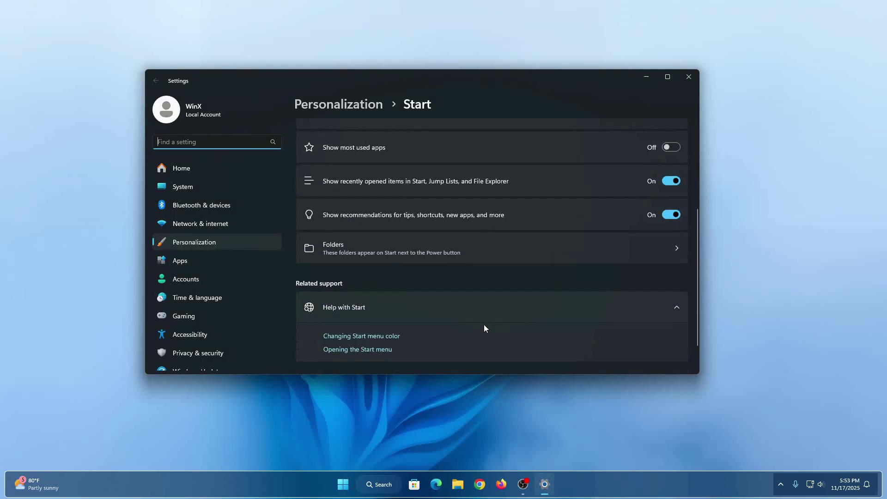
left_click(489, 261)
scroll(491, 262, "down", 3)
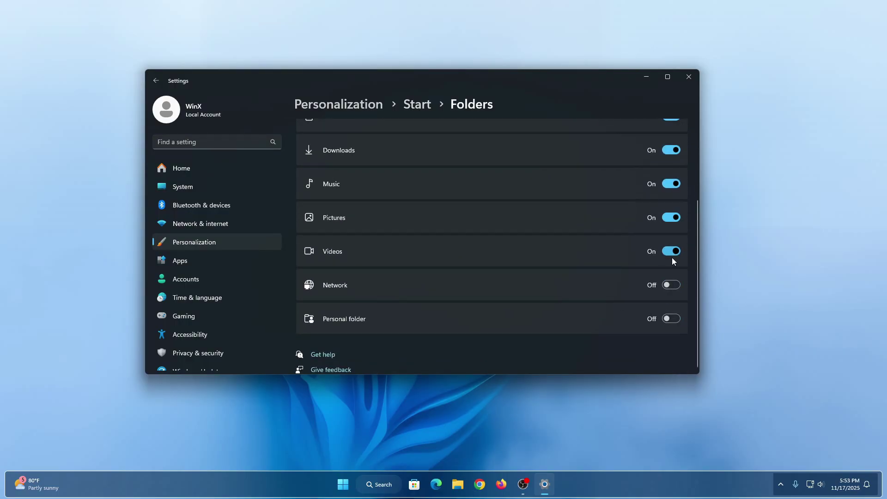
left_click(688, 78)
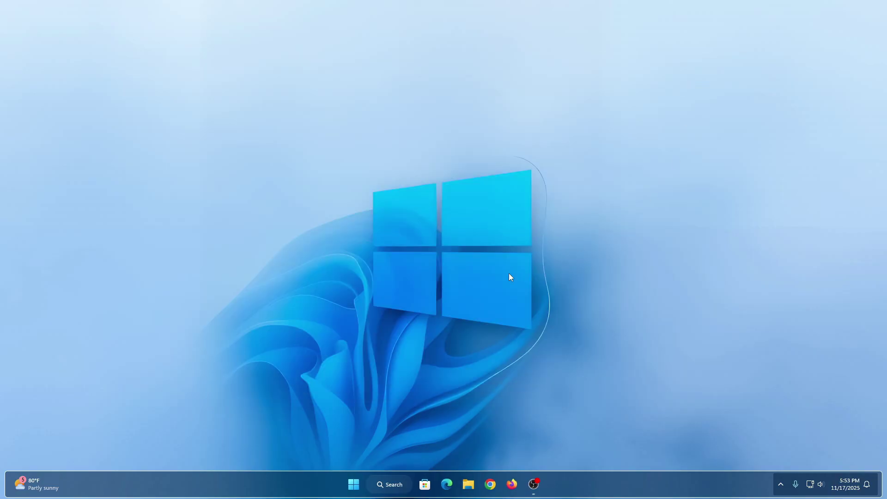
left_click(353, 484)
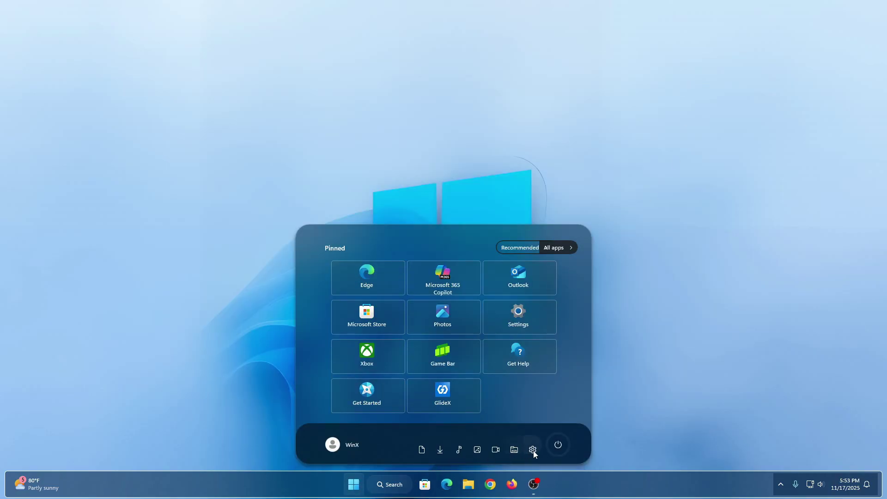